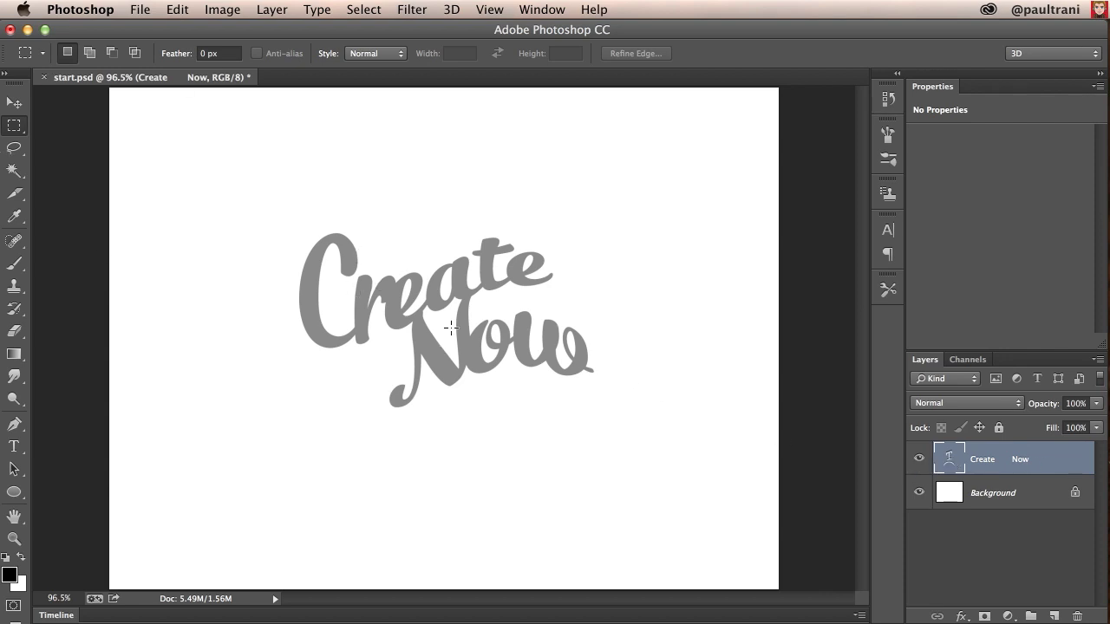
Step: Zoom in on the Create Now lettering to about 123%, then return to the Move tool
left_click(14, 538)
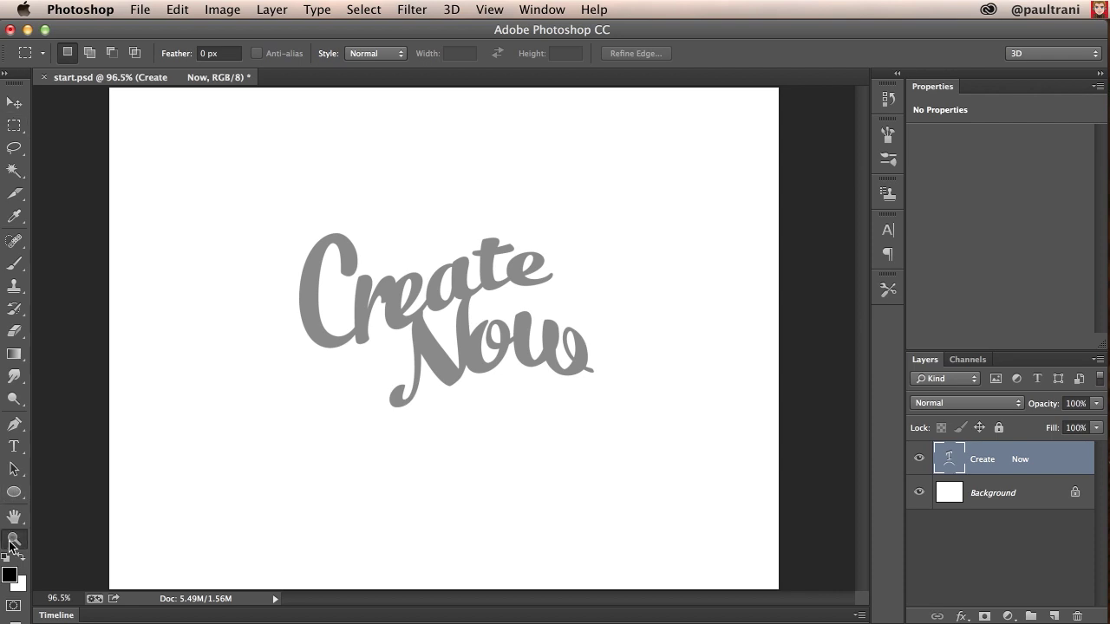
left_click_drag(289, 228, 339, 283)
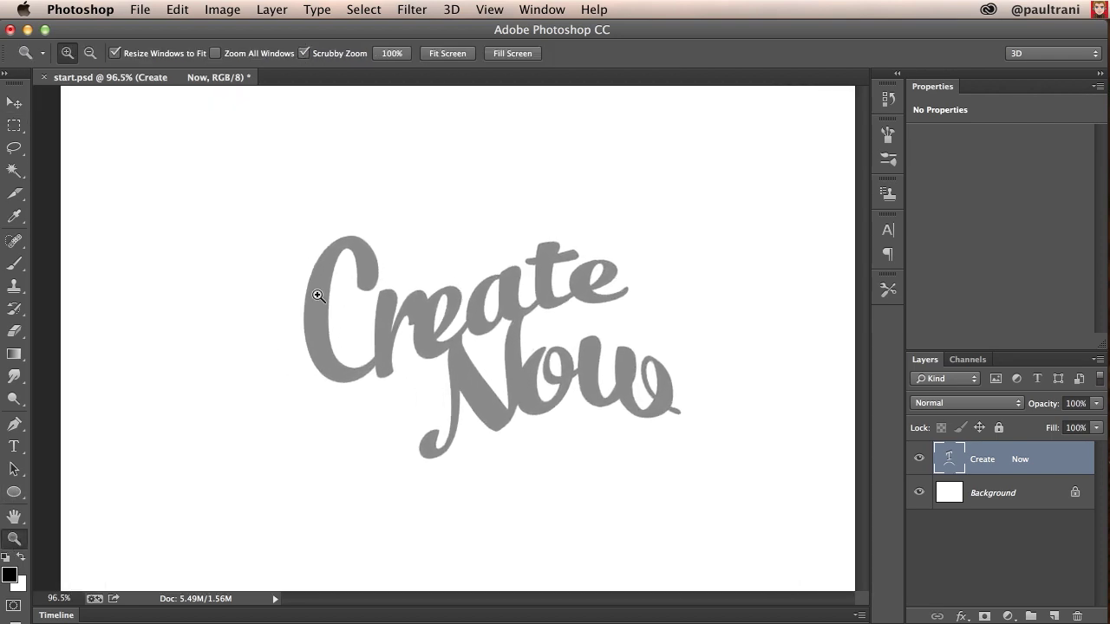
left_click(14, 103)
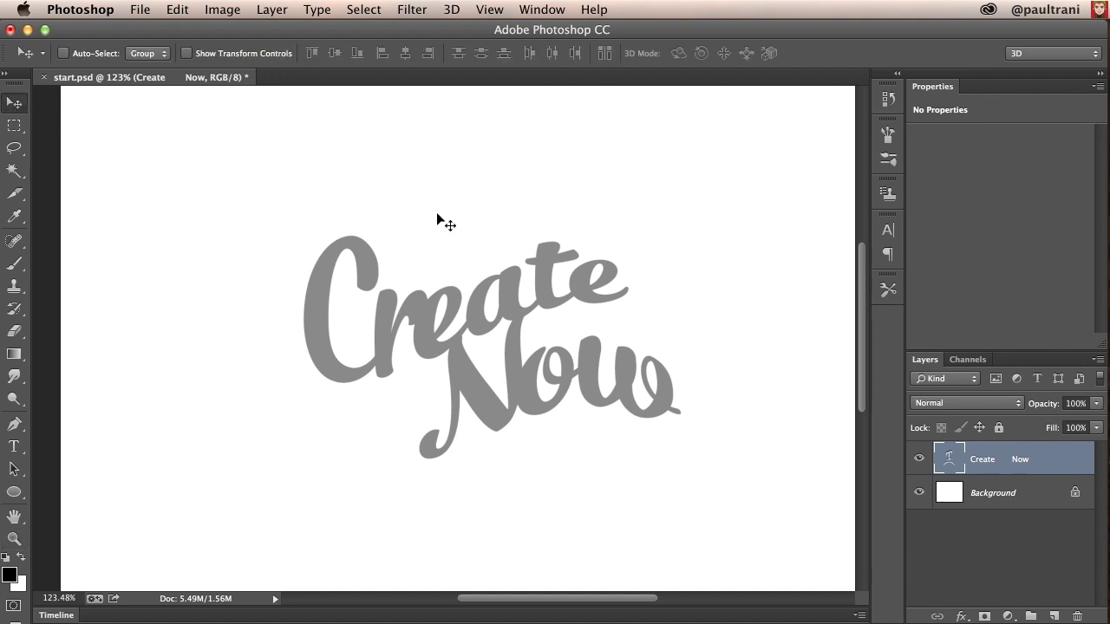
Step: Extrude the Create Now text layer into 3D and orbit to a high oblique view
left_click(451, 13)
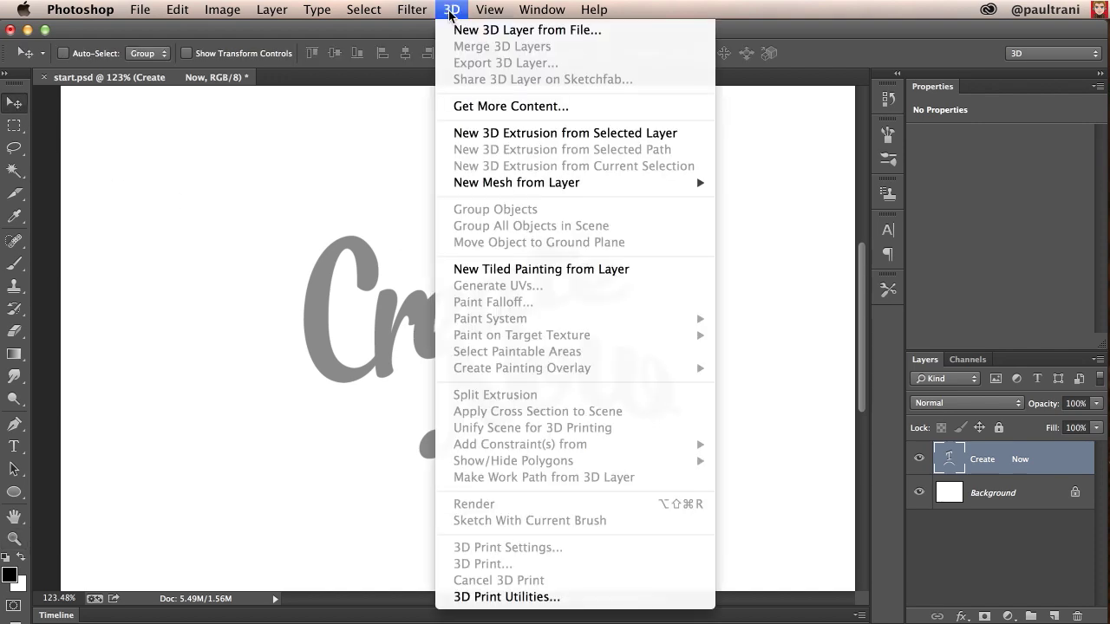
left_click(519, 138)
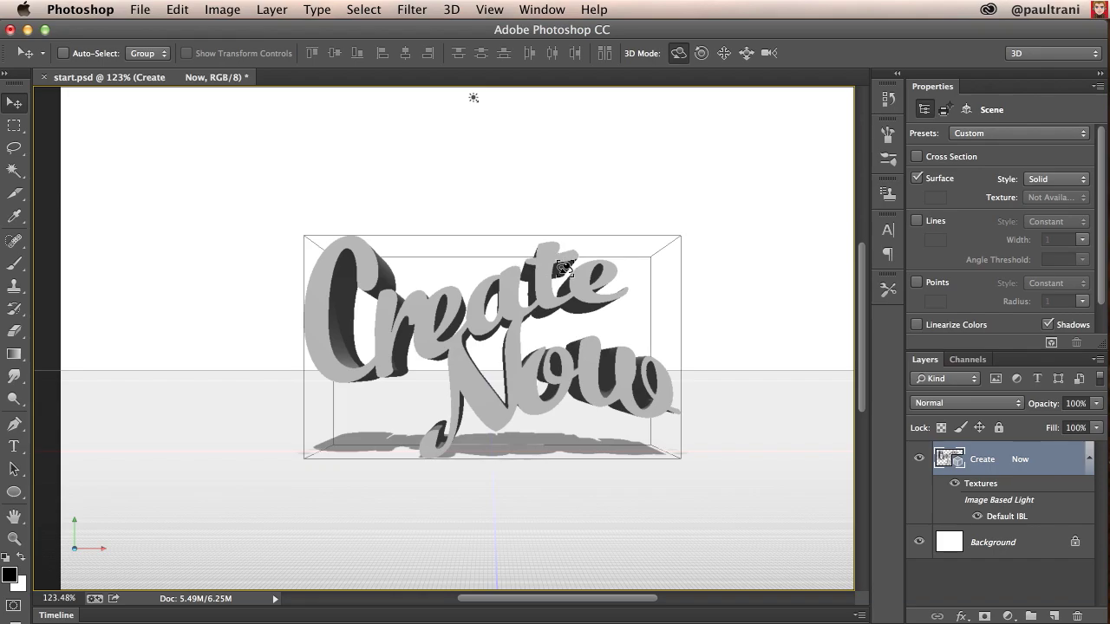
left_click_drag(562, 268, 516, 300)
Step: Reset the workspace to the 3D layout and widen the Properties and 3D panels
left_click(522, 13)
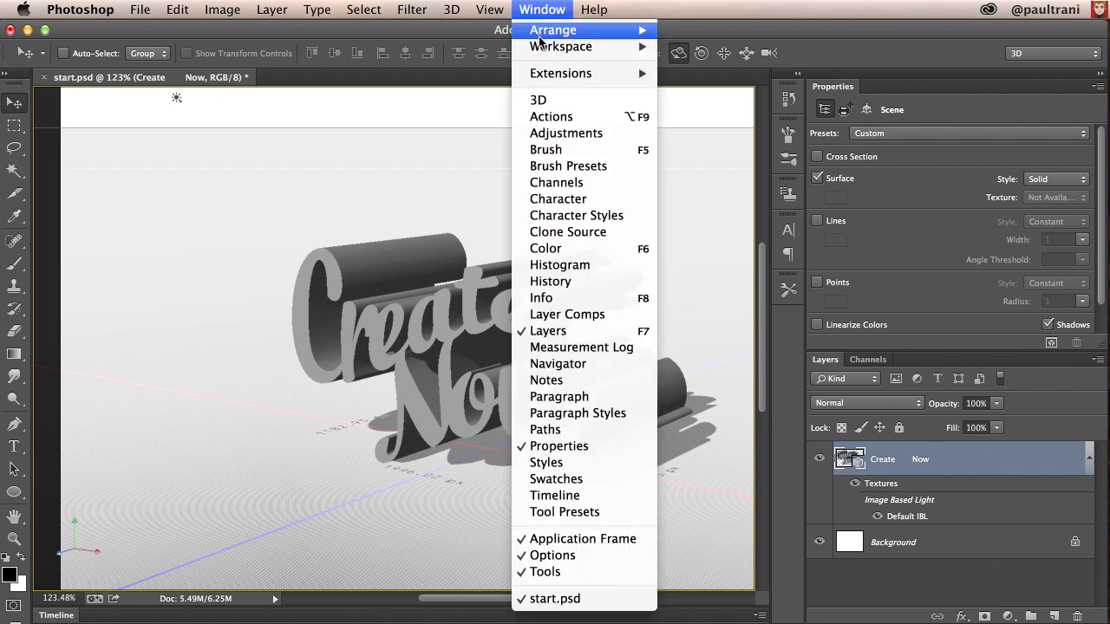
mouse_move(539, 52)
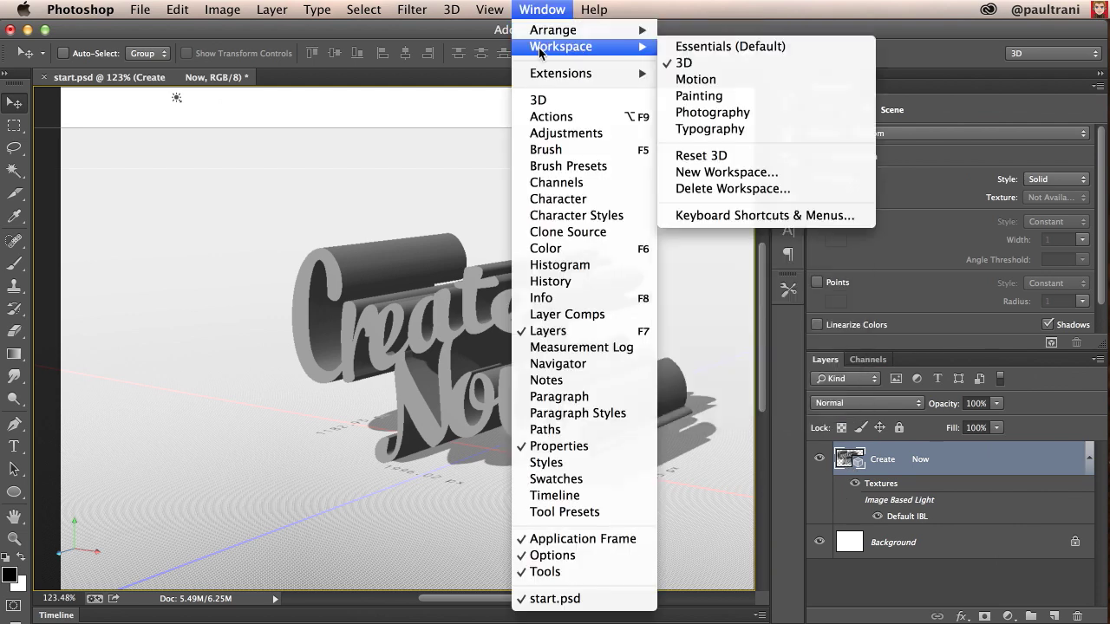
left_click(701, 155)
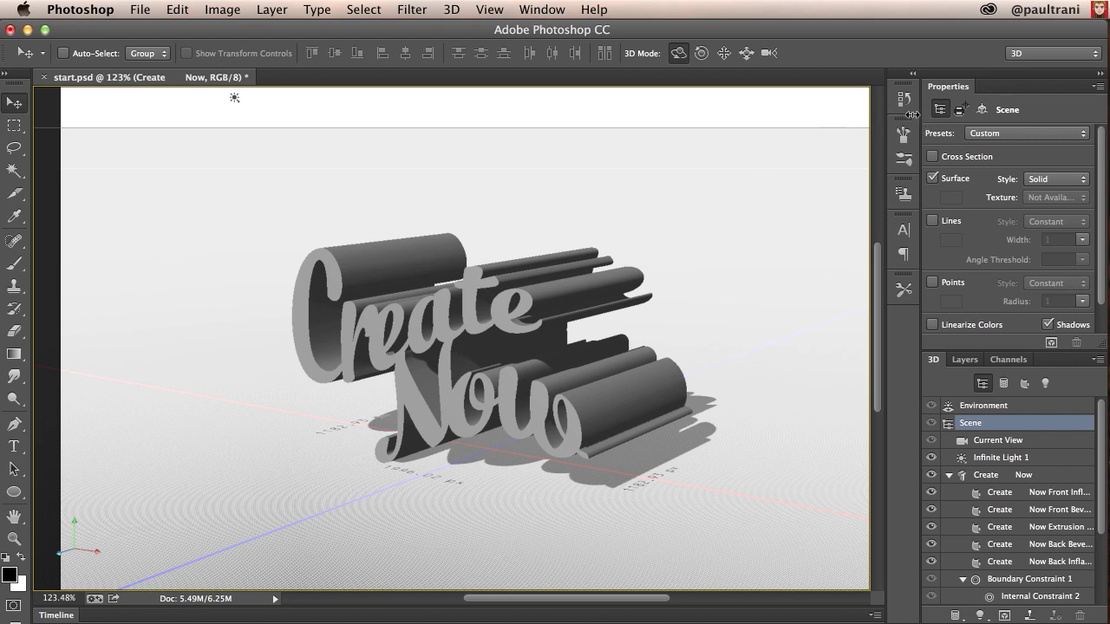
left_click_drag(913, 115, 800, 114)
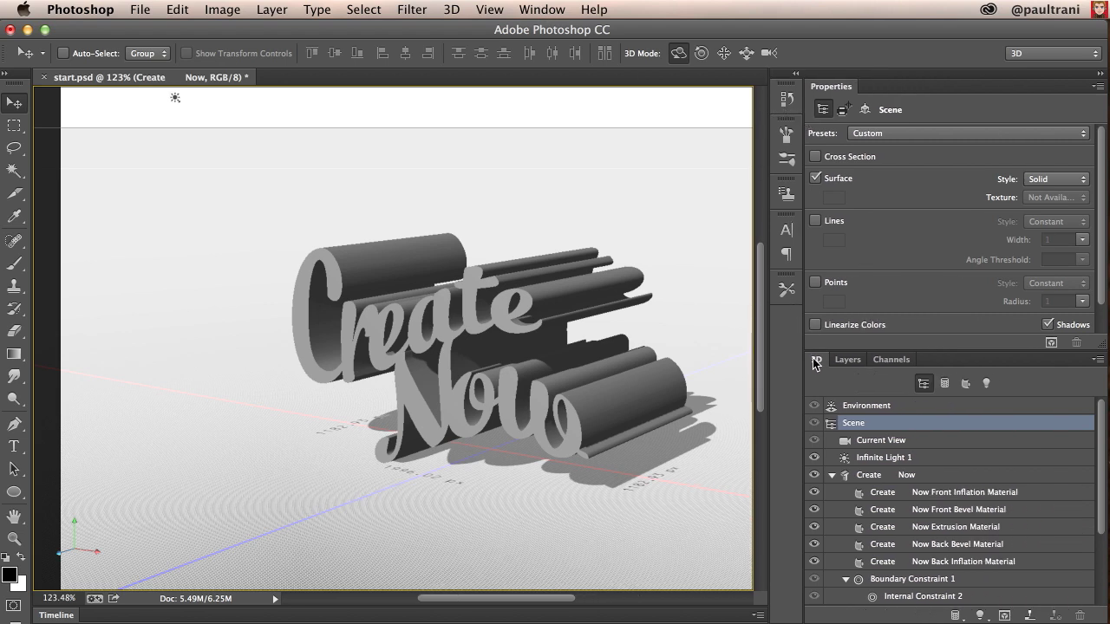
Step: Float the 3D scene panel over the canvas, shift the model left, and select the scene camera
left_click_drag(813, 356, 463, 355)
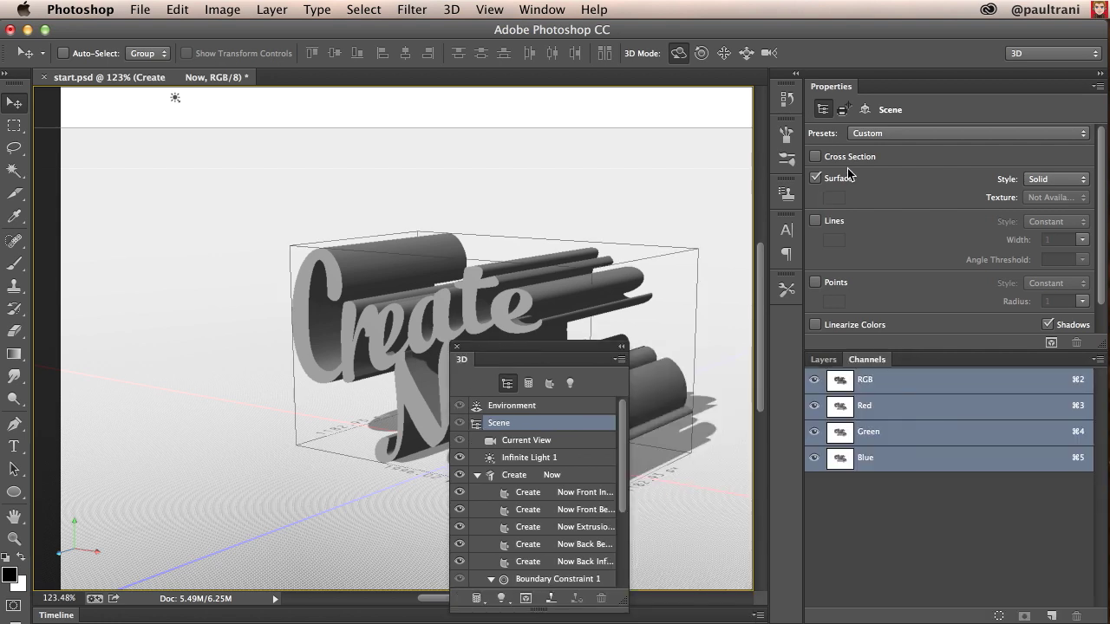
left_click_drag(502, 352, 618, 350)
left_click_drag(479, 299, 436, 299)
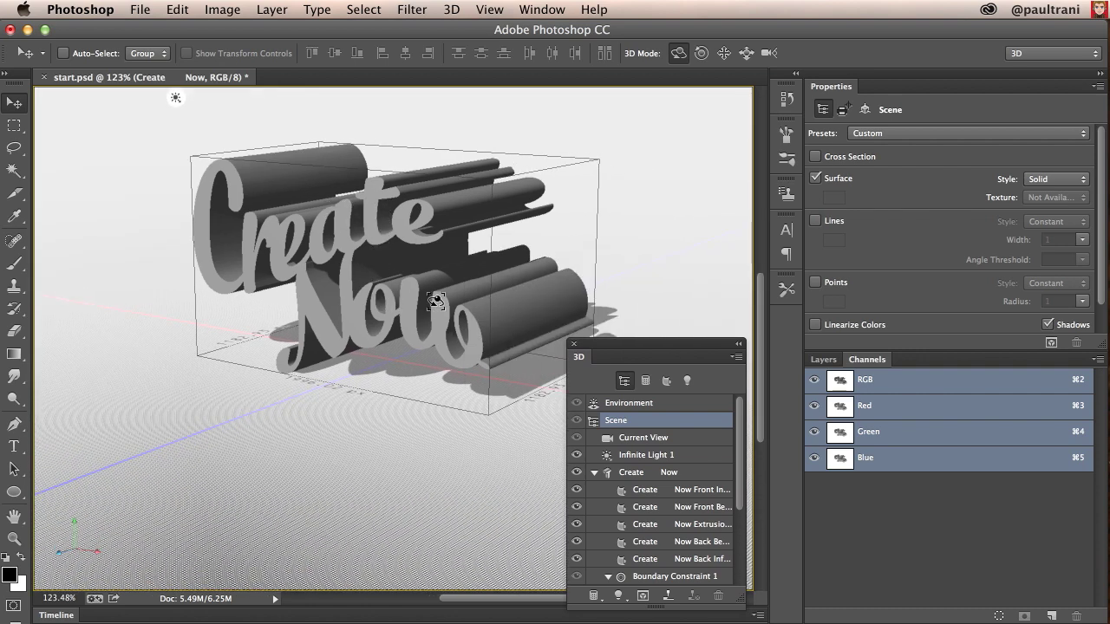
left_click(820, 359)
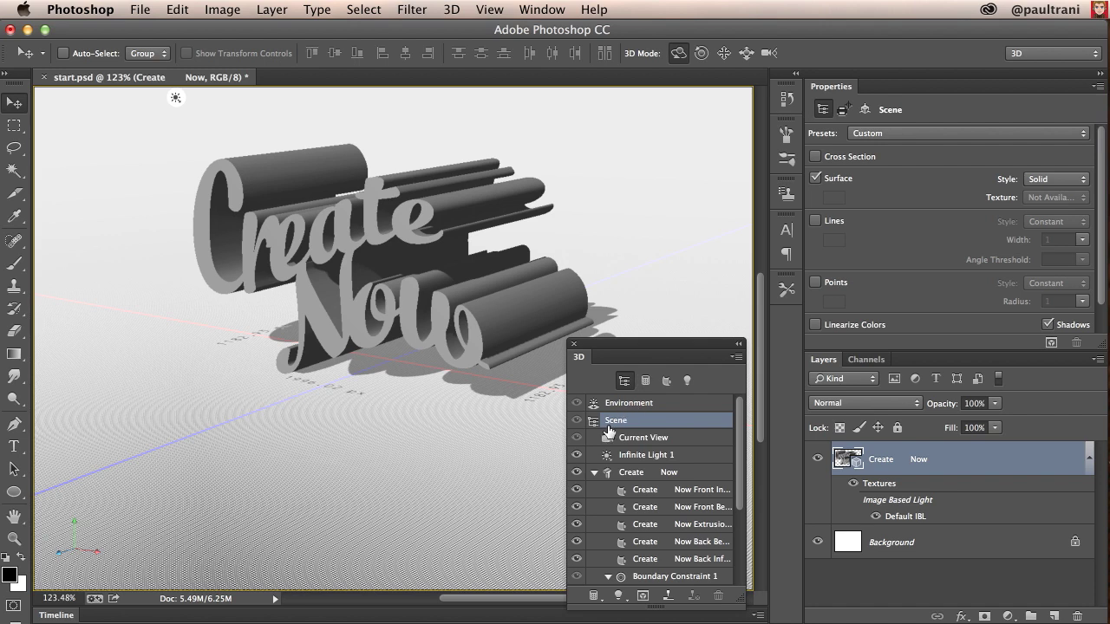
left_click(637, 440)
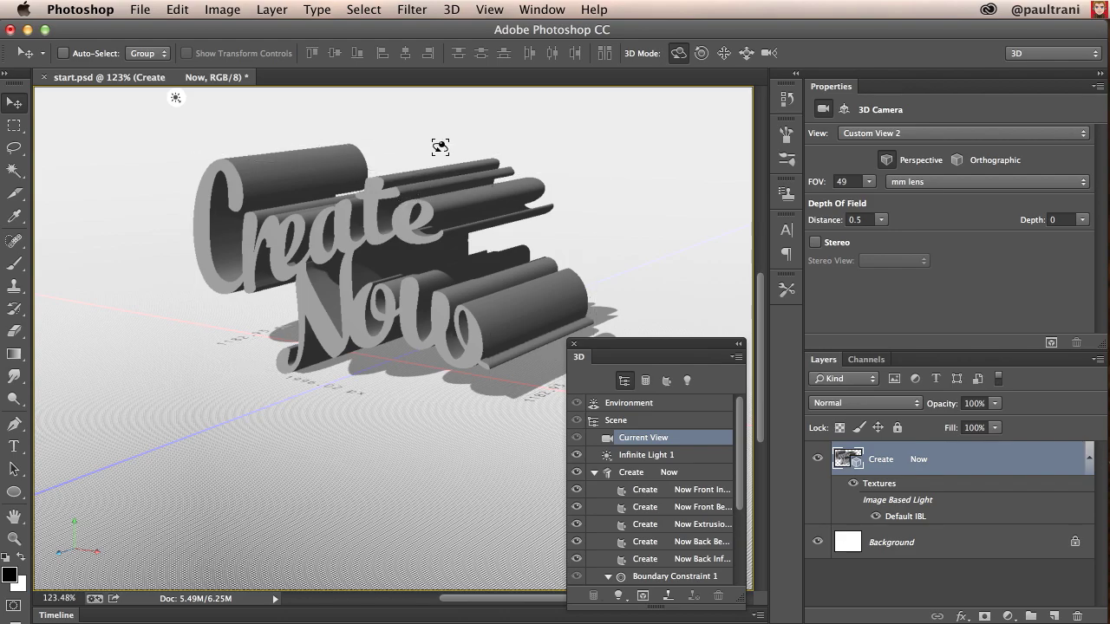
Step: Inspect the text from top-down, Left and Default Camera views, ending on an angled orbit
left_click_drag(441, 147, 391, 159)
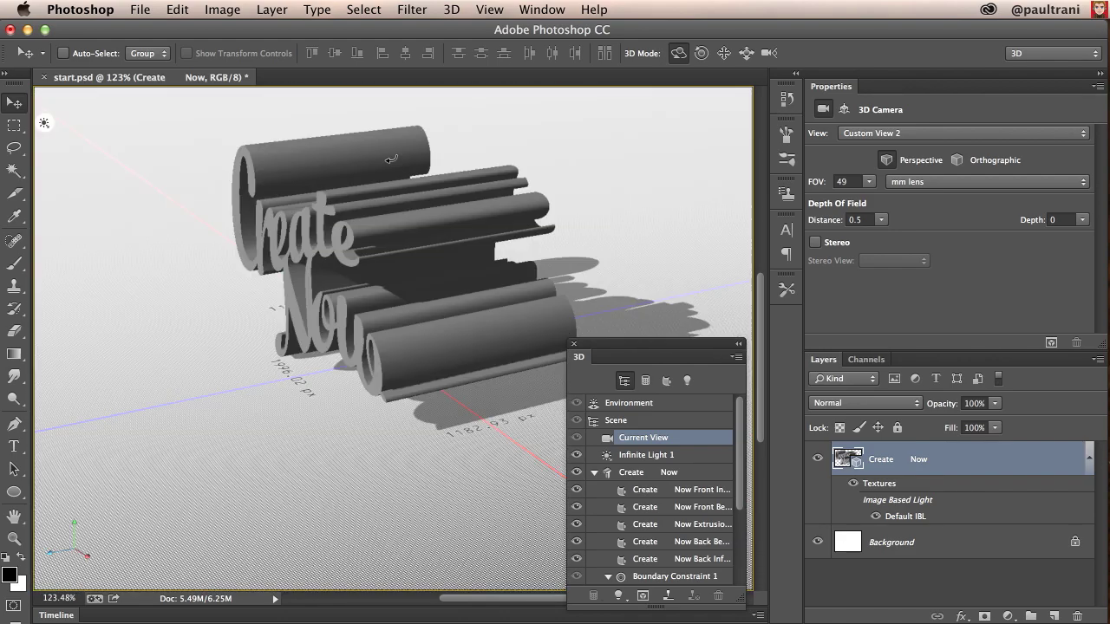
left_click(966, 137)
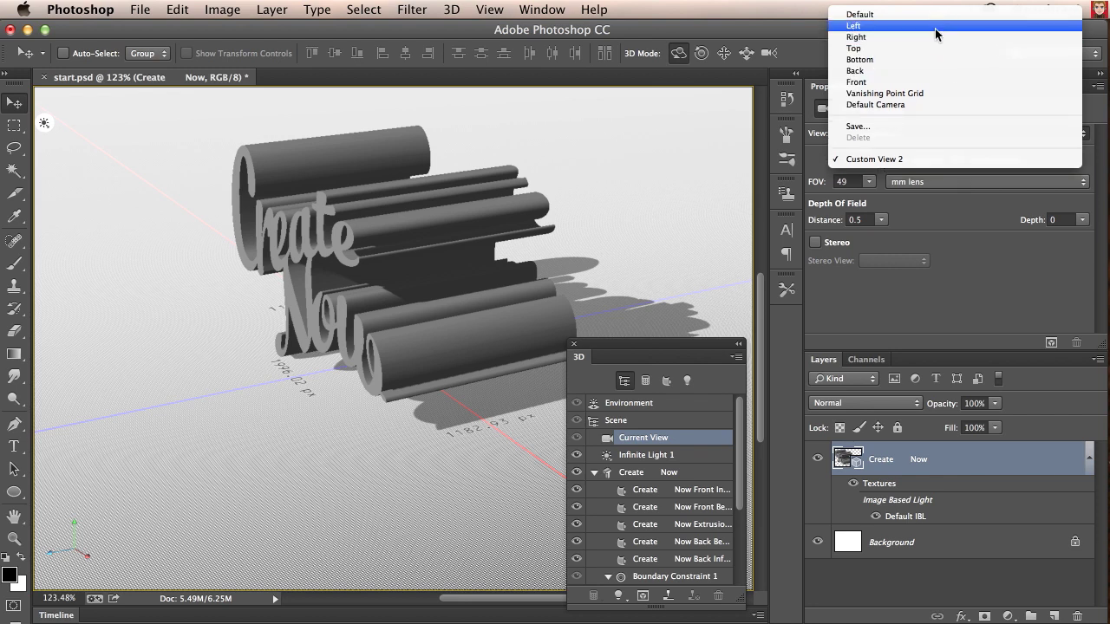
left_click(935, 27)
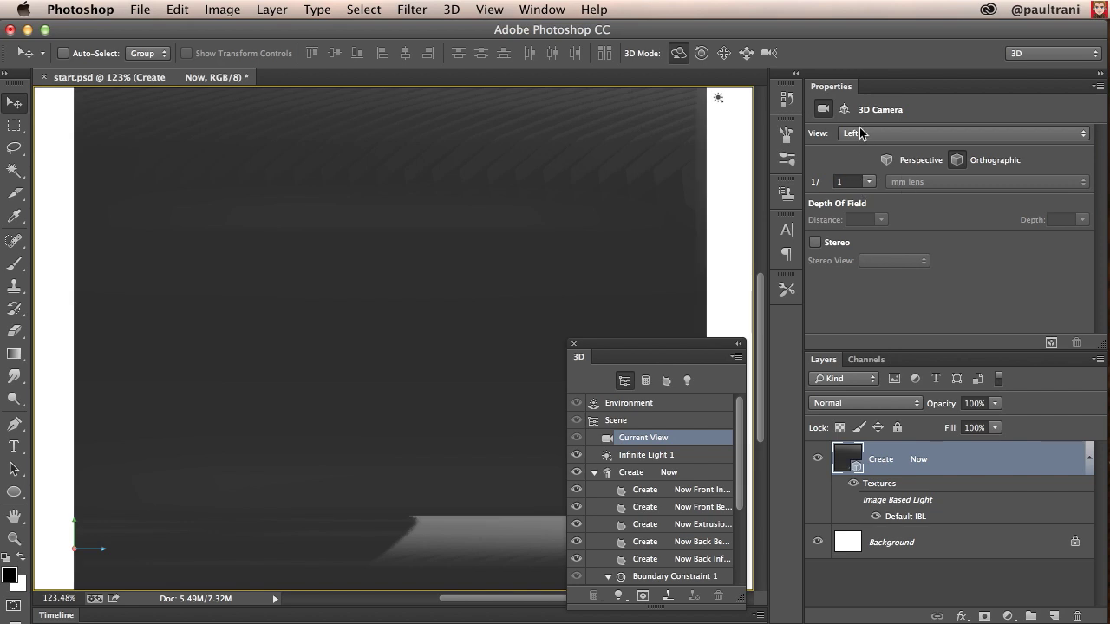
left_click(878, 135)
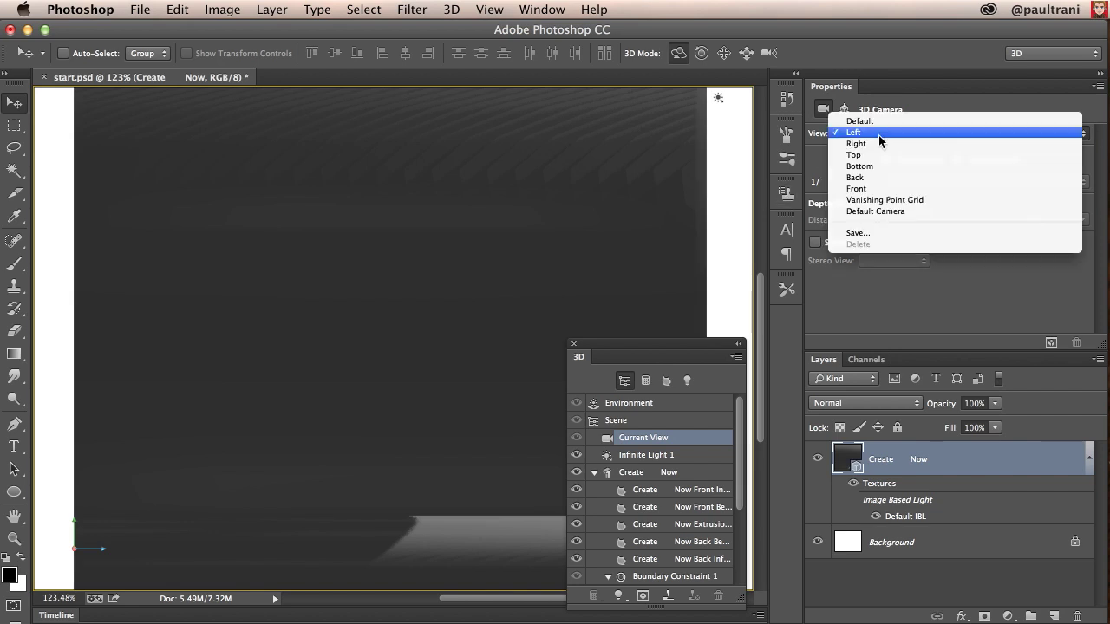
left_click(888, 211)
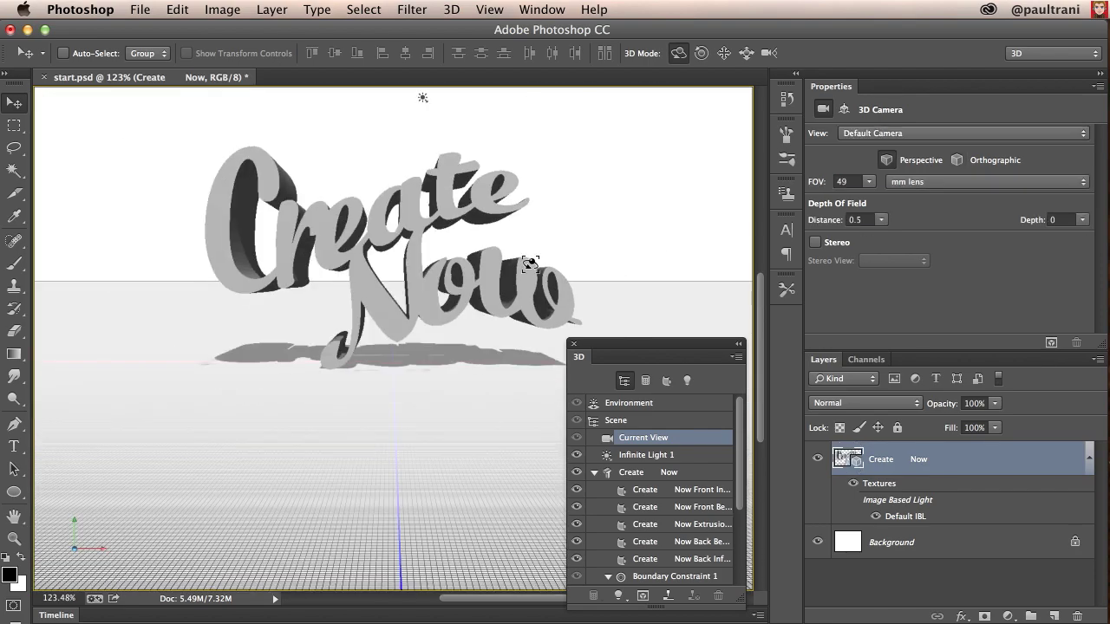
left_click_drag(474, 266, 535, 190)
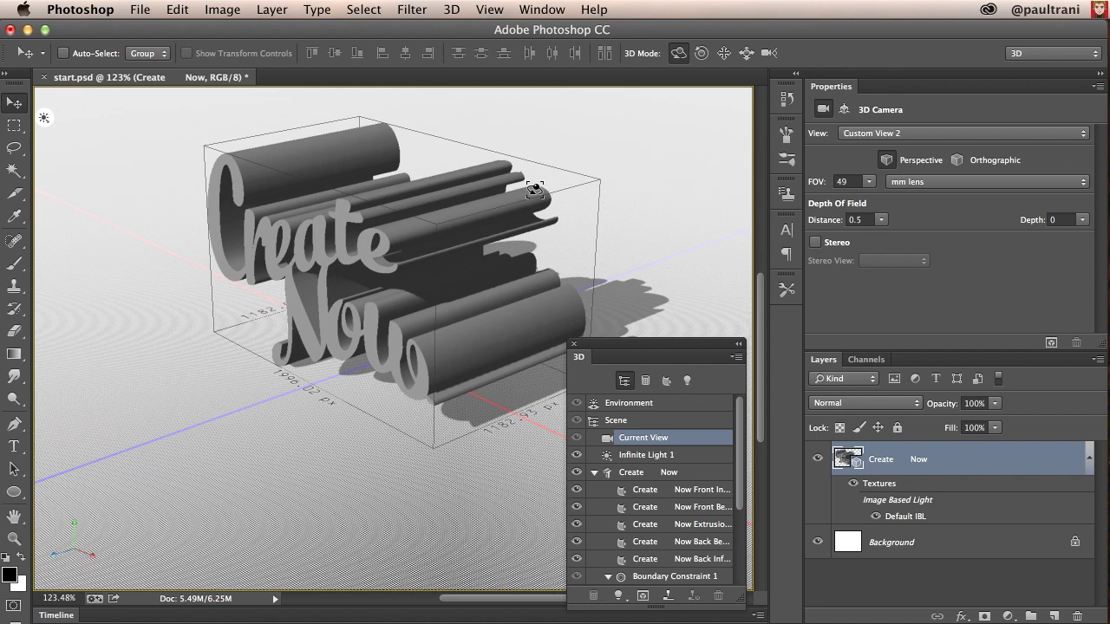
left_click(640, 480)
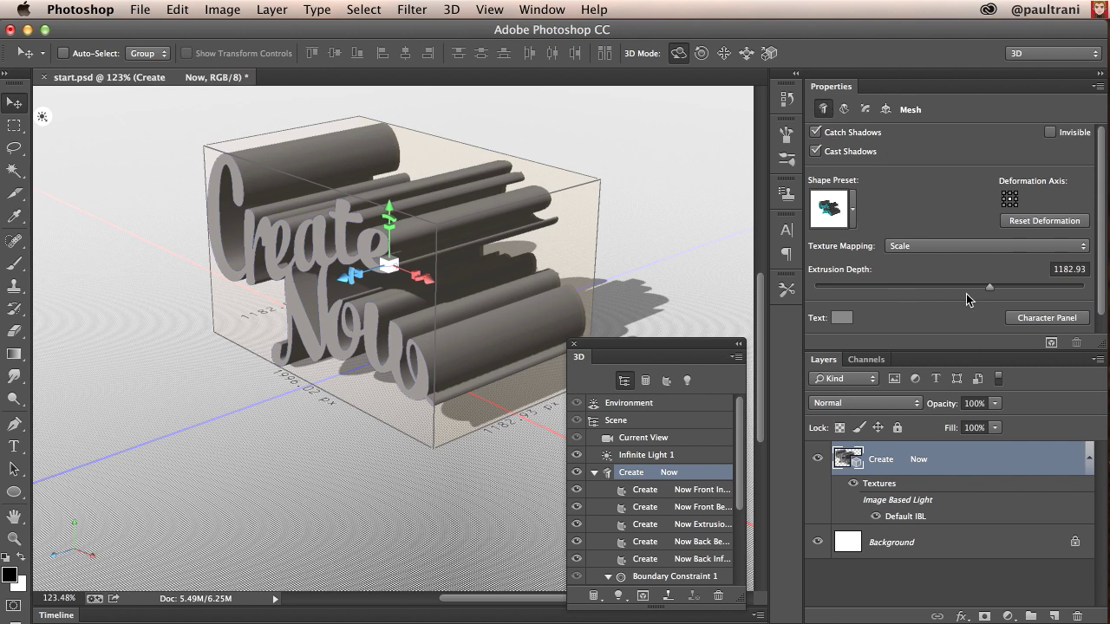
Step: Reduce the Create Now extrusion depth to 239.25, twist it 20° and taper it to 68%
left_click_drag(991, 288, 958, 288)
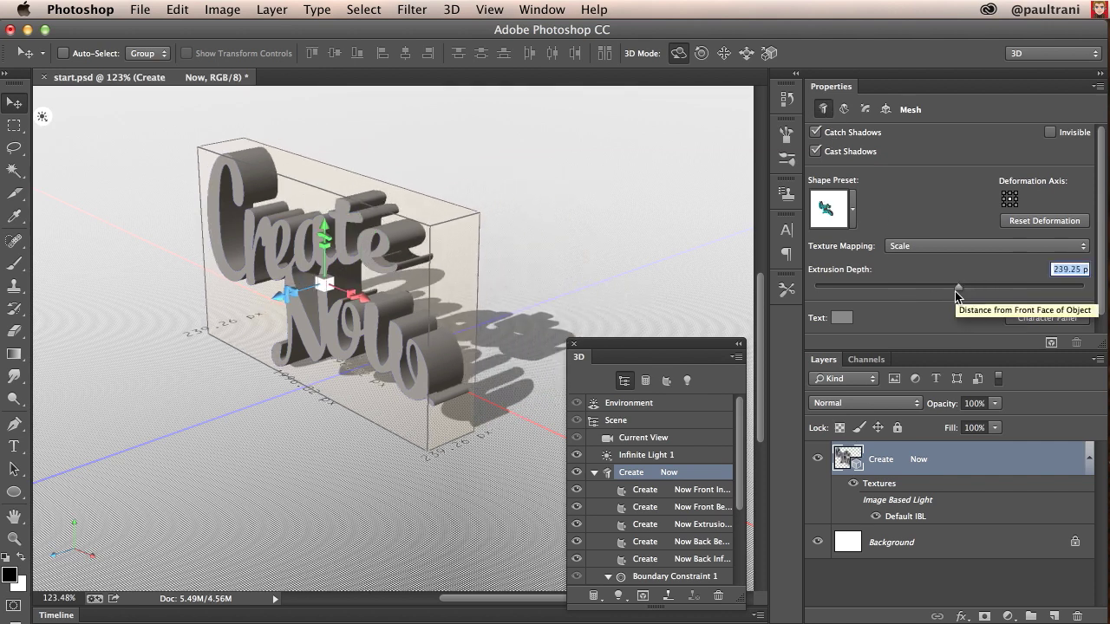
left_click(843, 109)
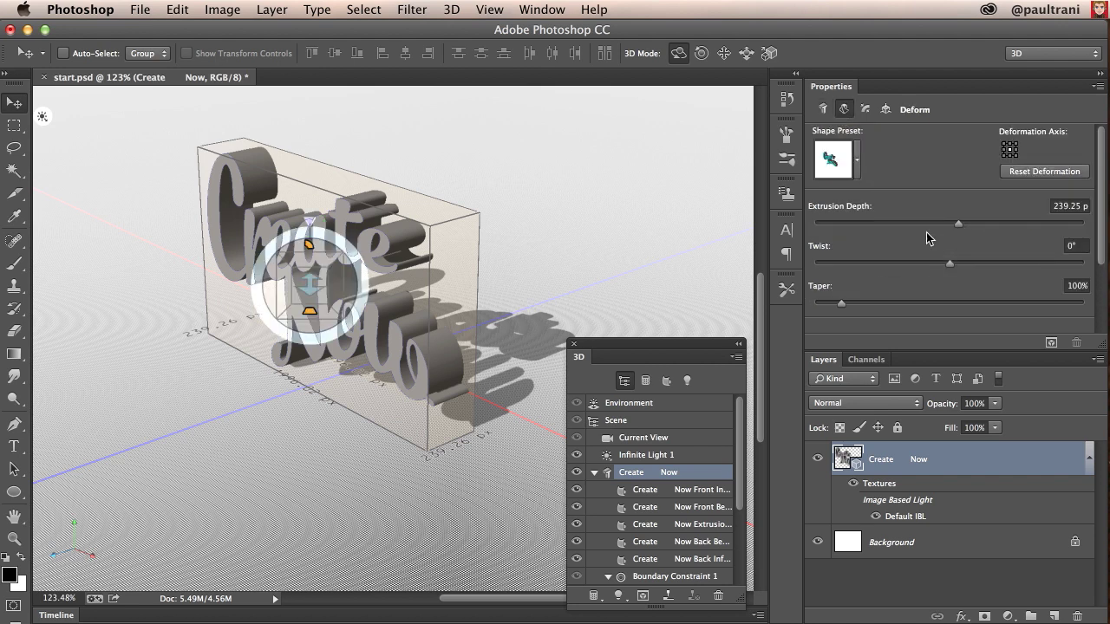
left_click(1068, 245)
type("2")
key("Return")
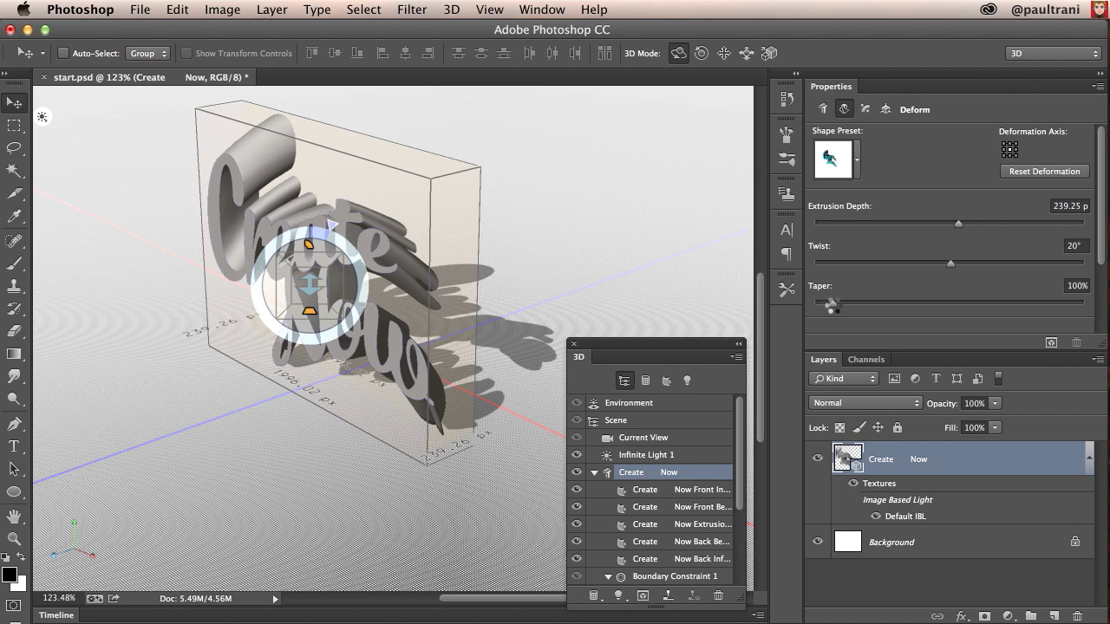
left_click_drag(831, 306, 833, 308)
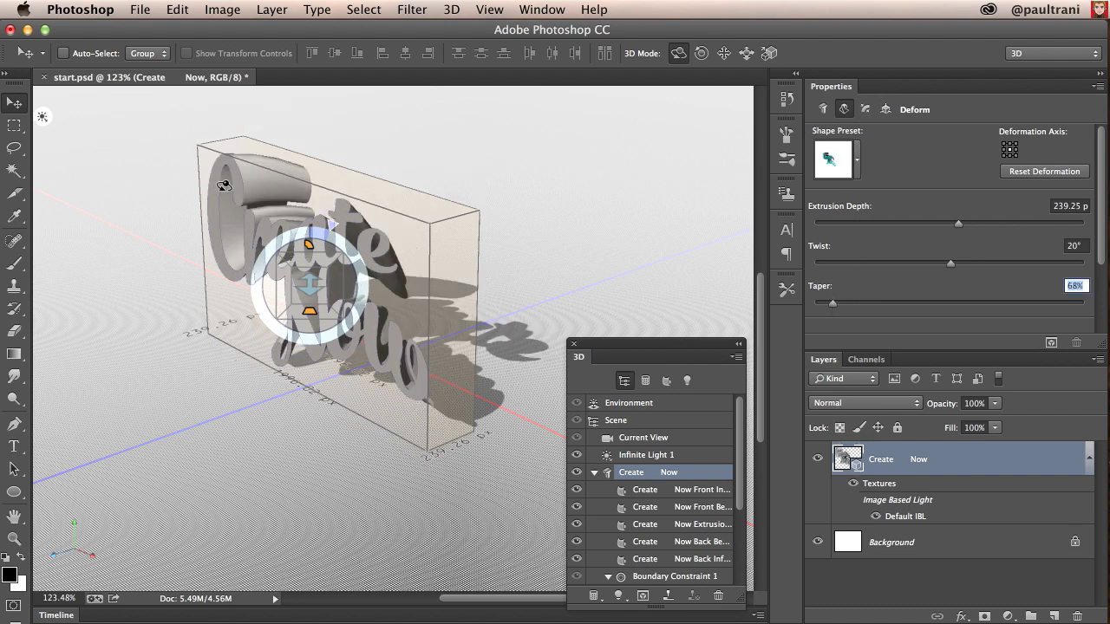
Step: Set the mesh's Coordinates units to Inches
left_click(863, 109)
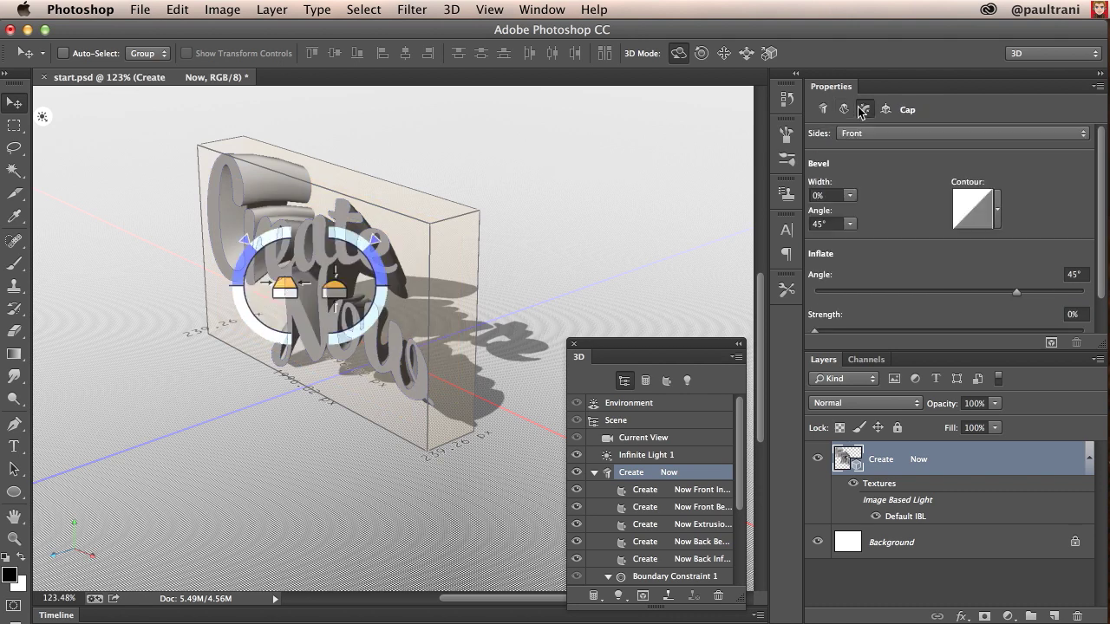
left_click(886, 111)
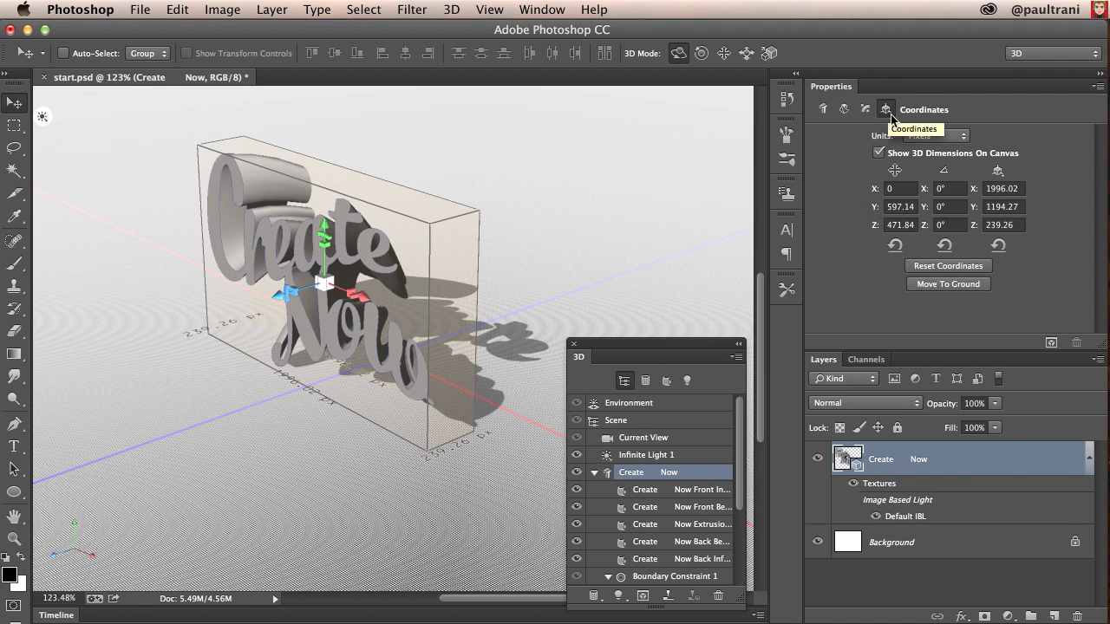
left_click(933, 139)
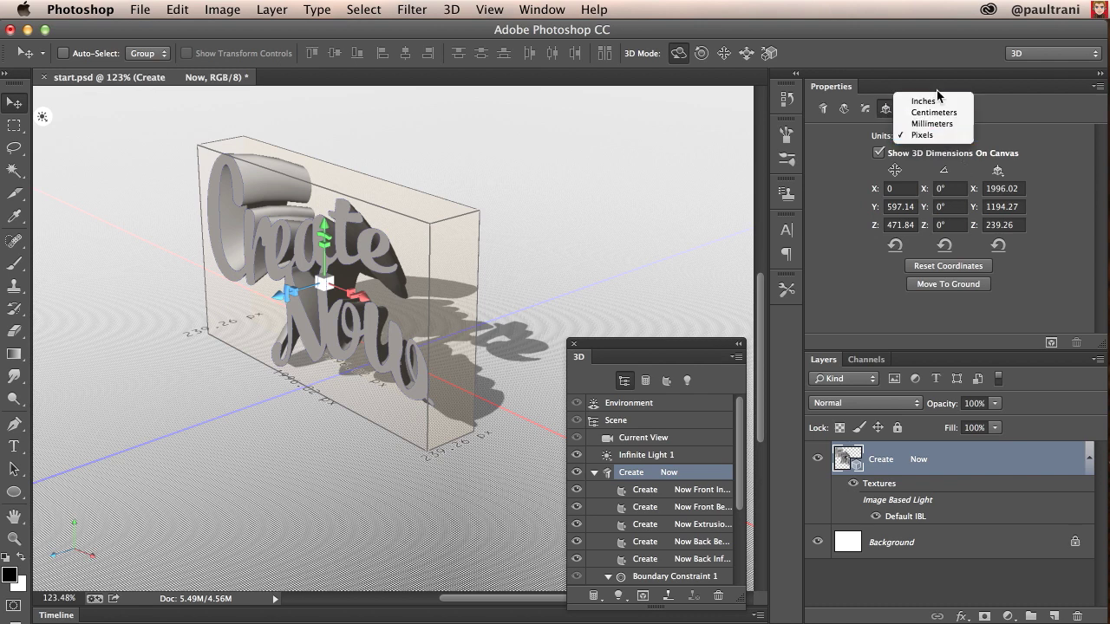
left_click(936, 106)
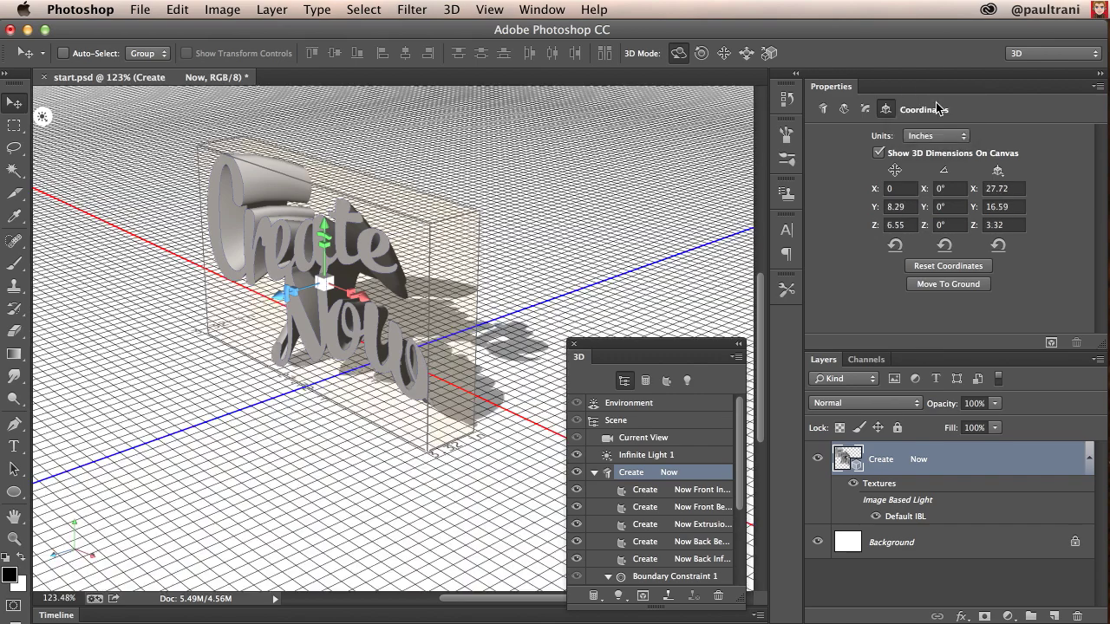
Step: Orbit the camera down to a low view near the grid horizon and close the 3D scene panel
left_click(634, 440)
left_click_drag(420, 230, 395, 457)
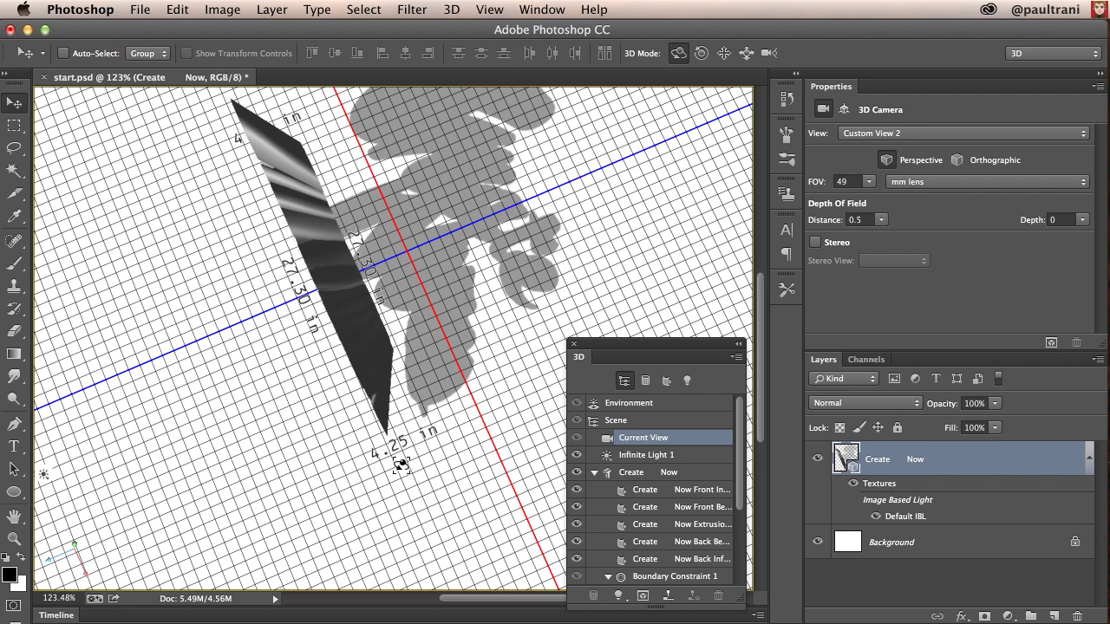
left_click_drag(359, 331, 508, 99)
left_click_drag(358, 309, 555, 186)
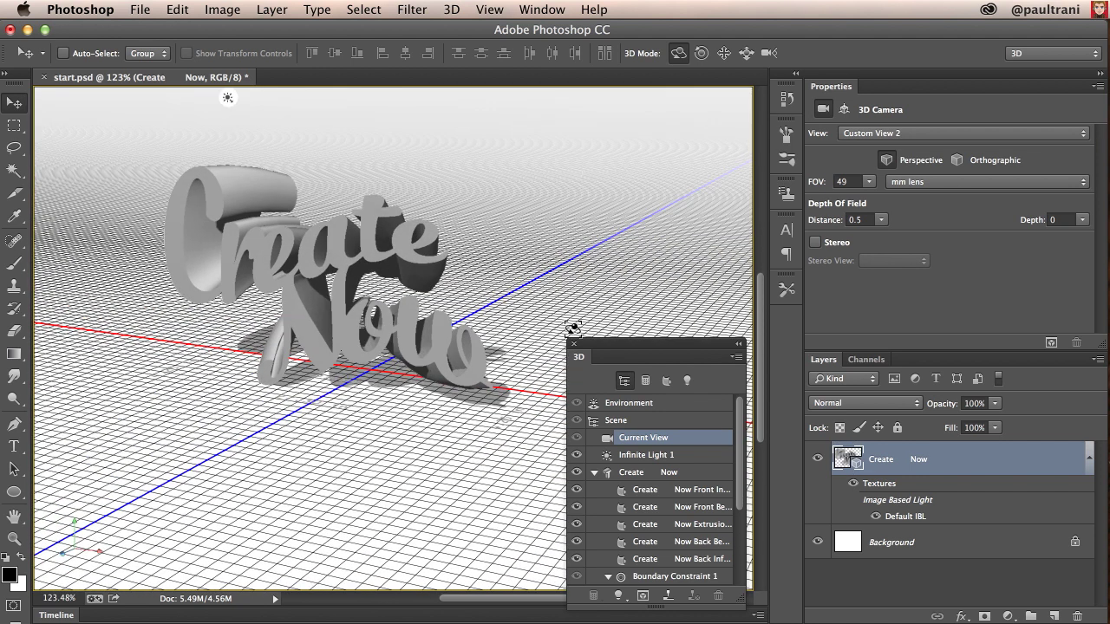
left_click(574, 345)
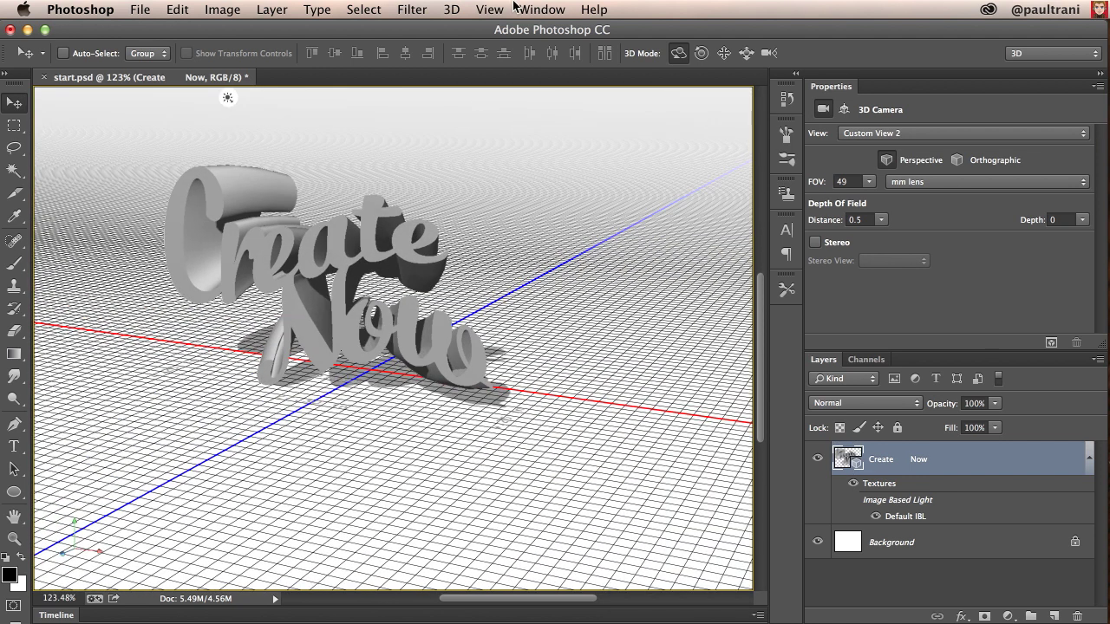
Step: Open 3D Print Settings with Shapeways.com as the print destination
left_click(452, 10)
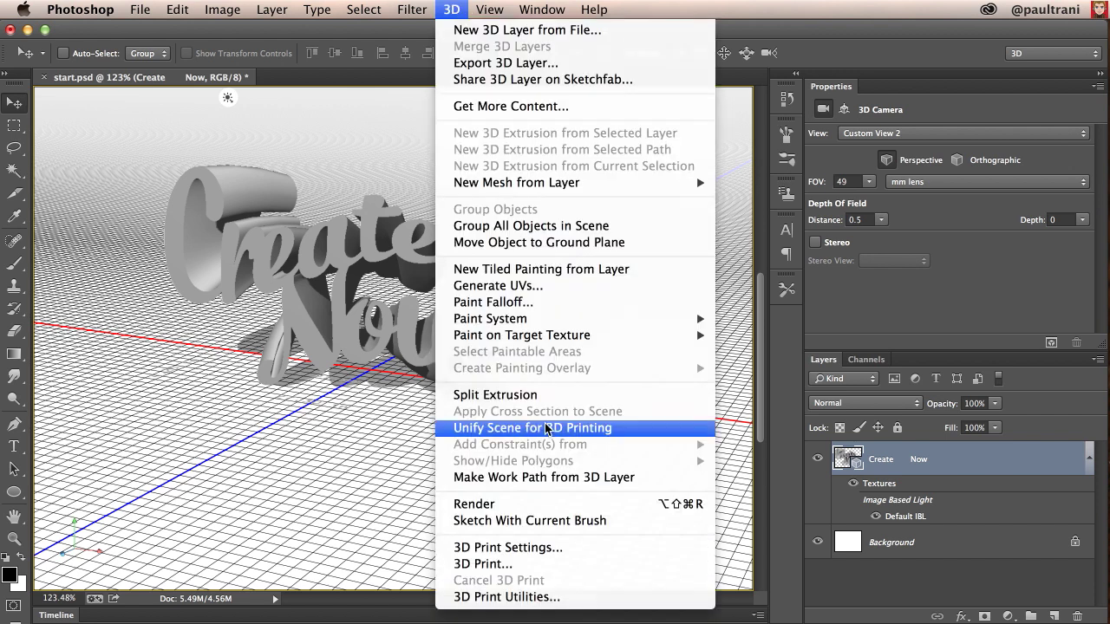
left_click(512, 548)
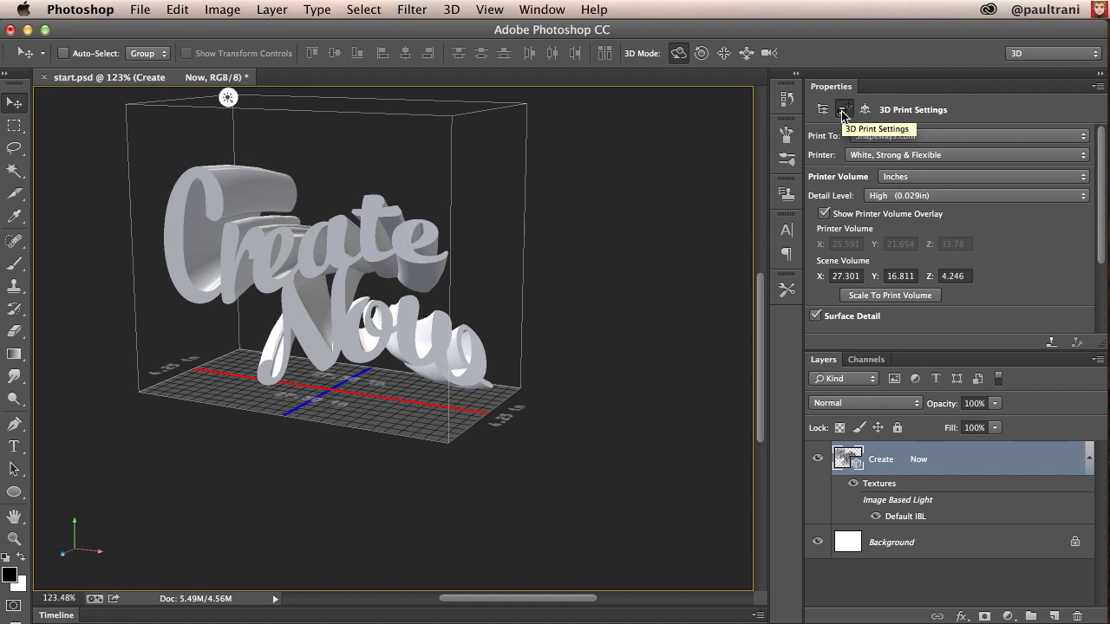
left_click(956, 131)
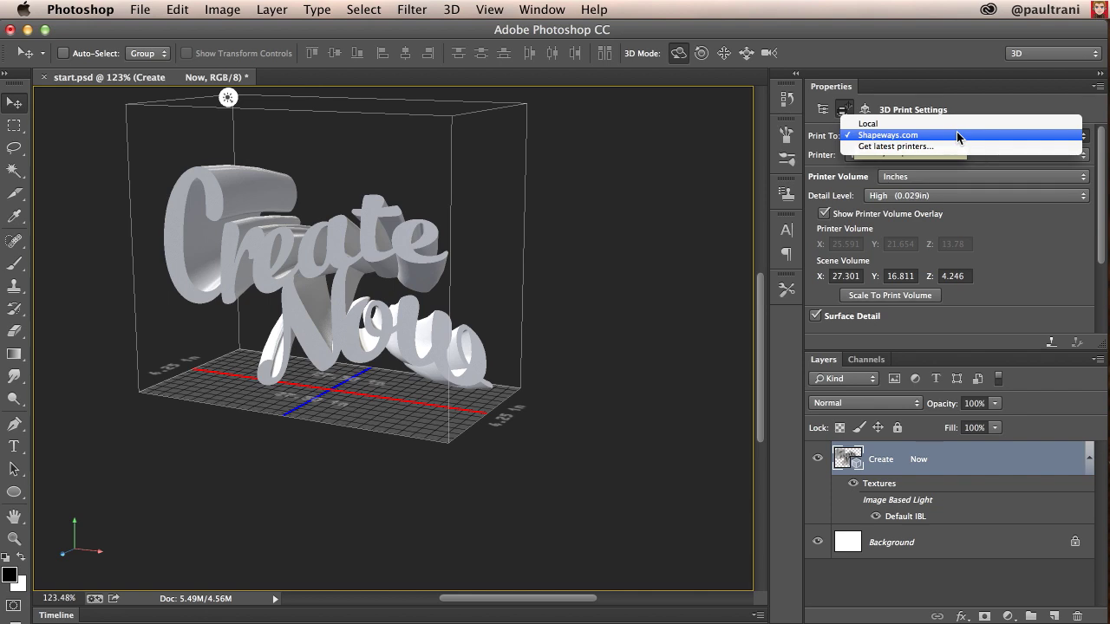
left_click(957, 135)
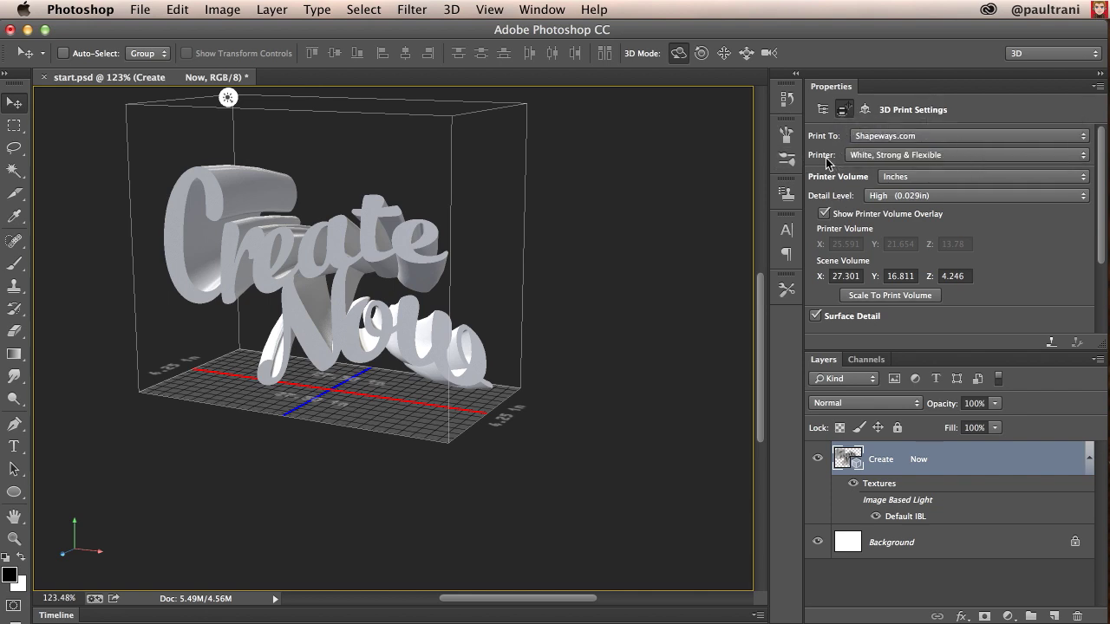
Step: Check the material list for White, Strong & Flexible and go to the uploaded models page
left_click(920, 157)
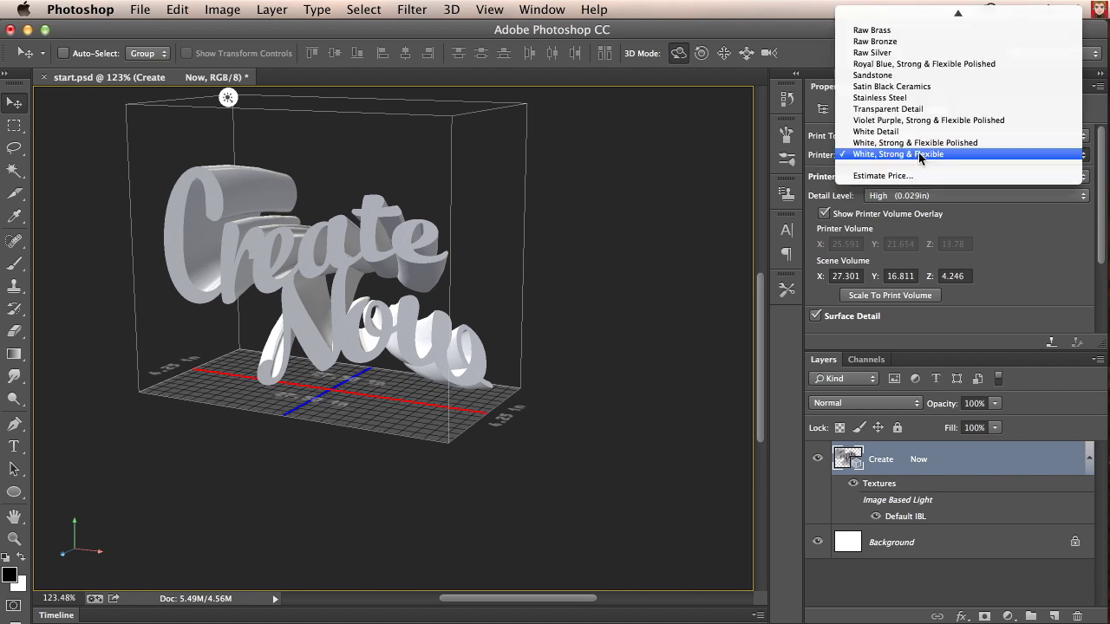
scroll(921, 157, "up", 10)
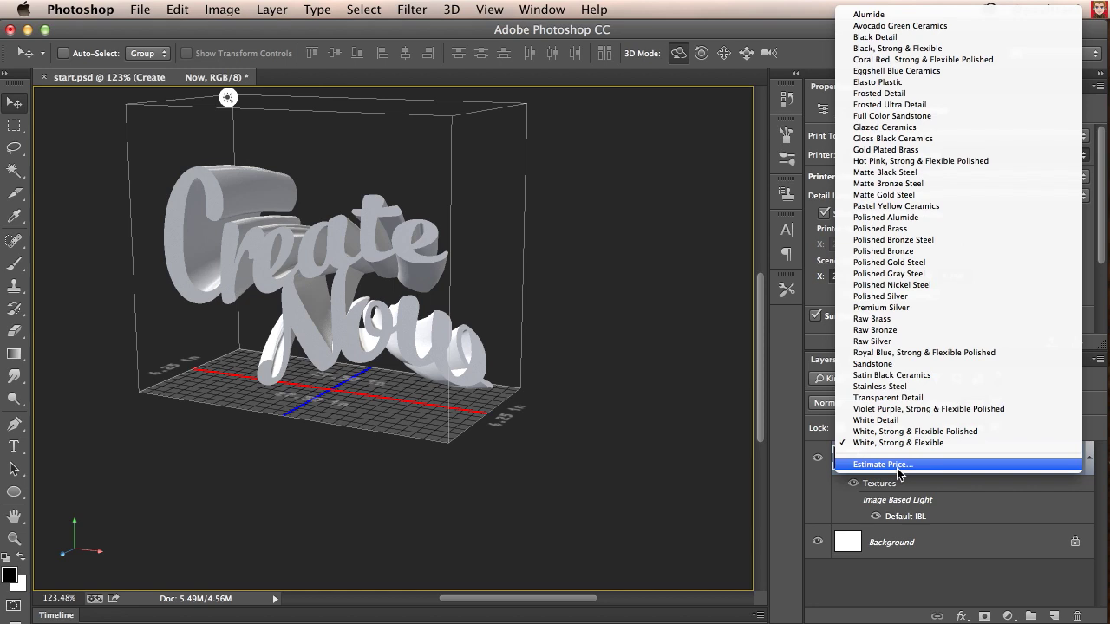
left_click(726, 490)
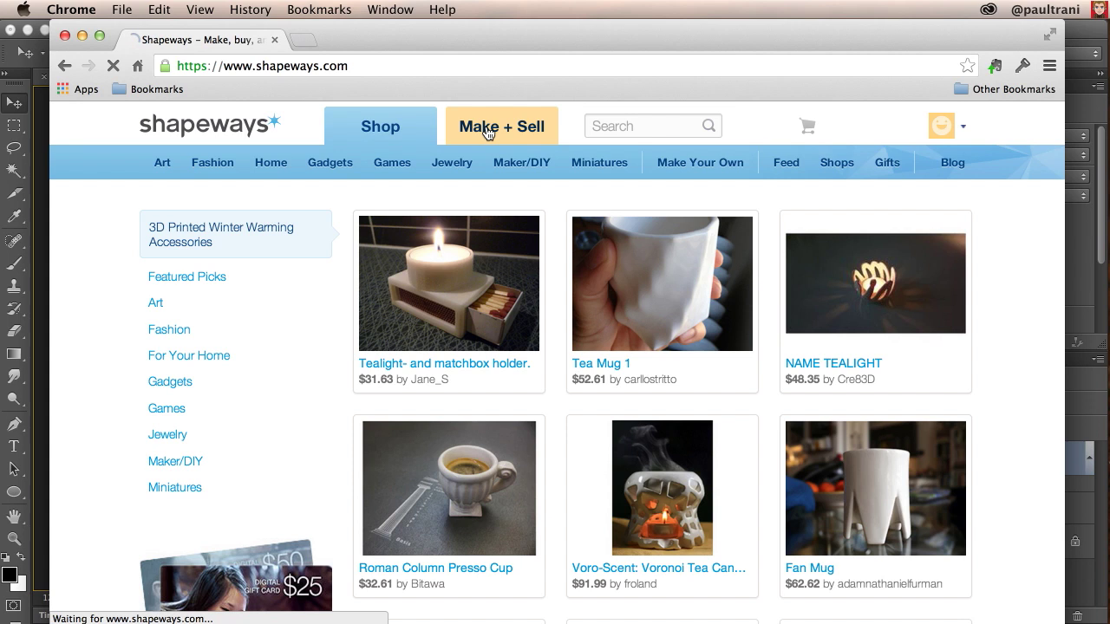
left_click(488, 131)
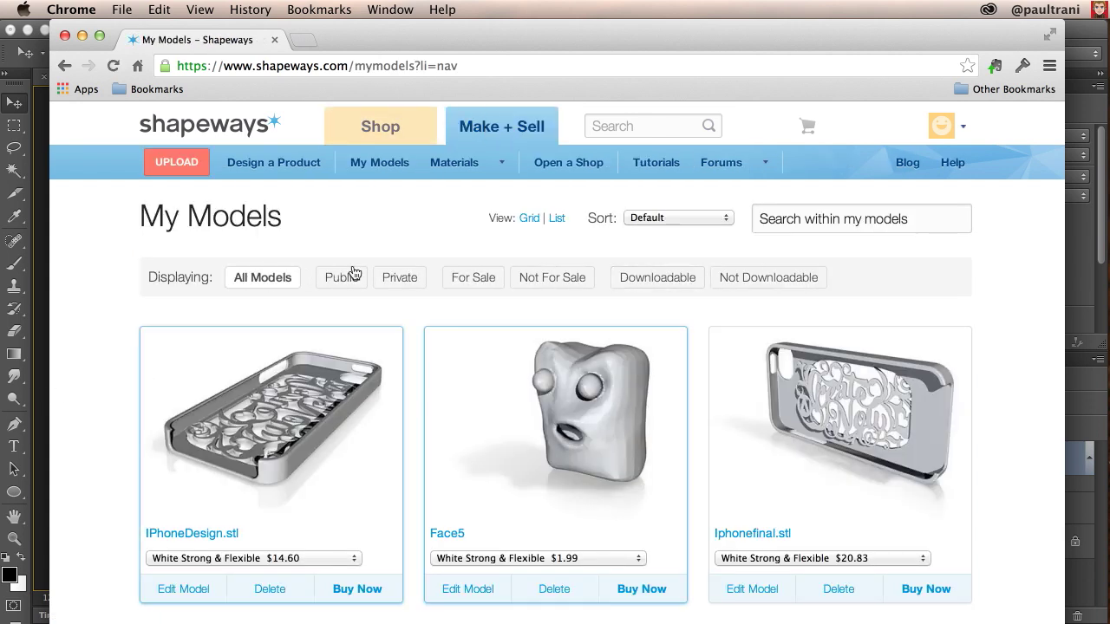
Step: Browse the Shapeways Material Portfolio page
mouse_move(446, 166)
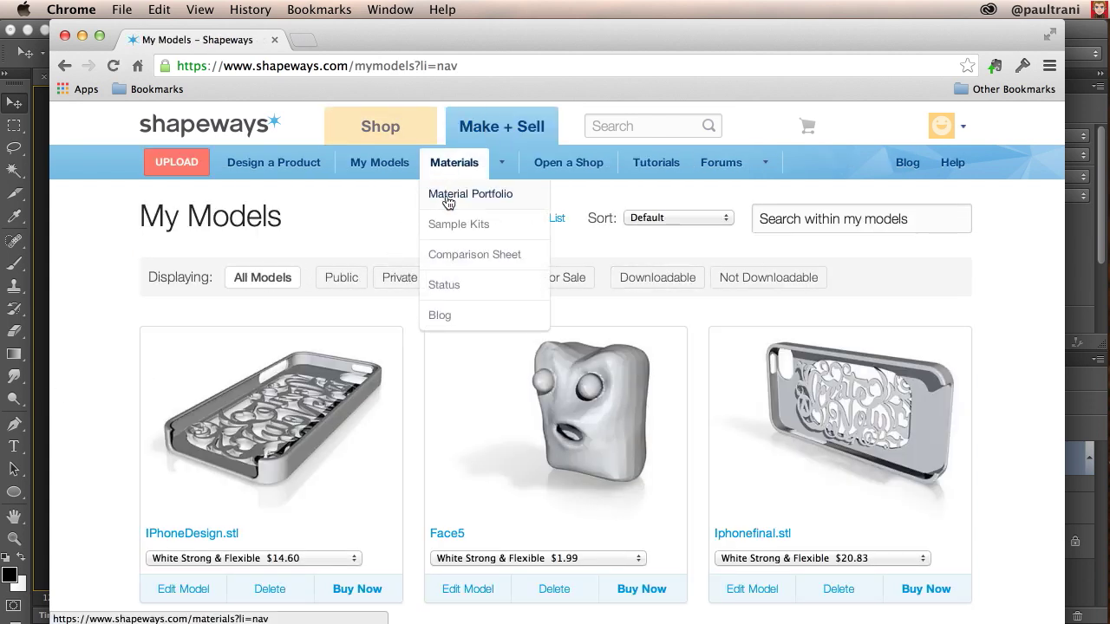
left_click(448, 196)
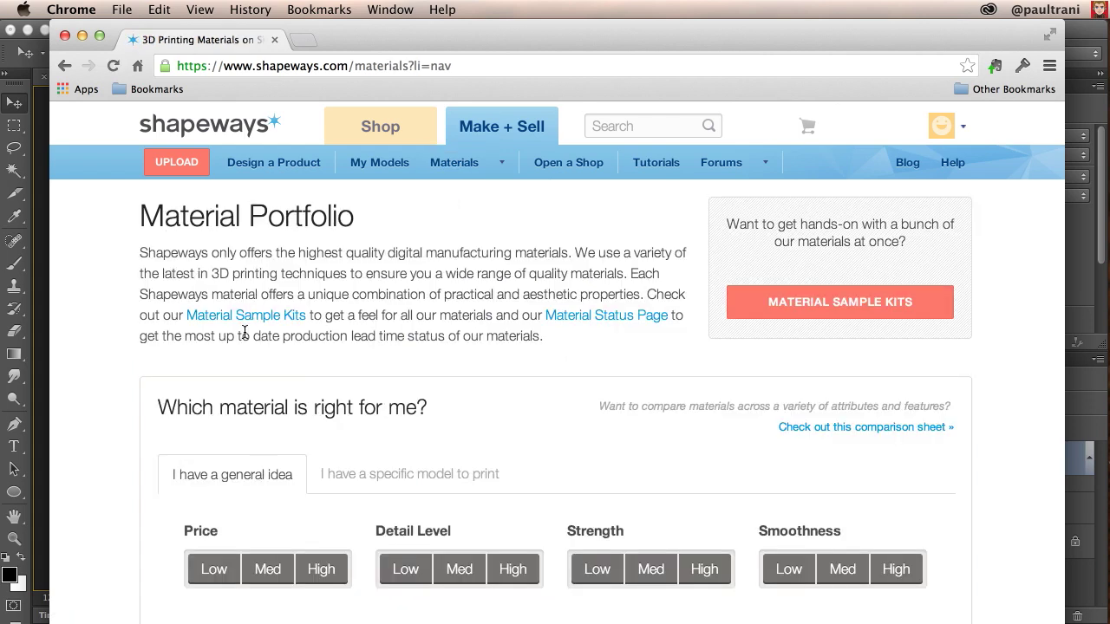
scroll(244, 332, "down", 10)
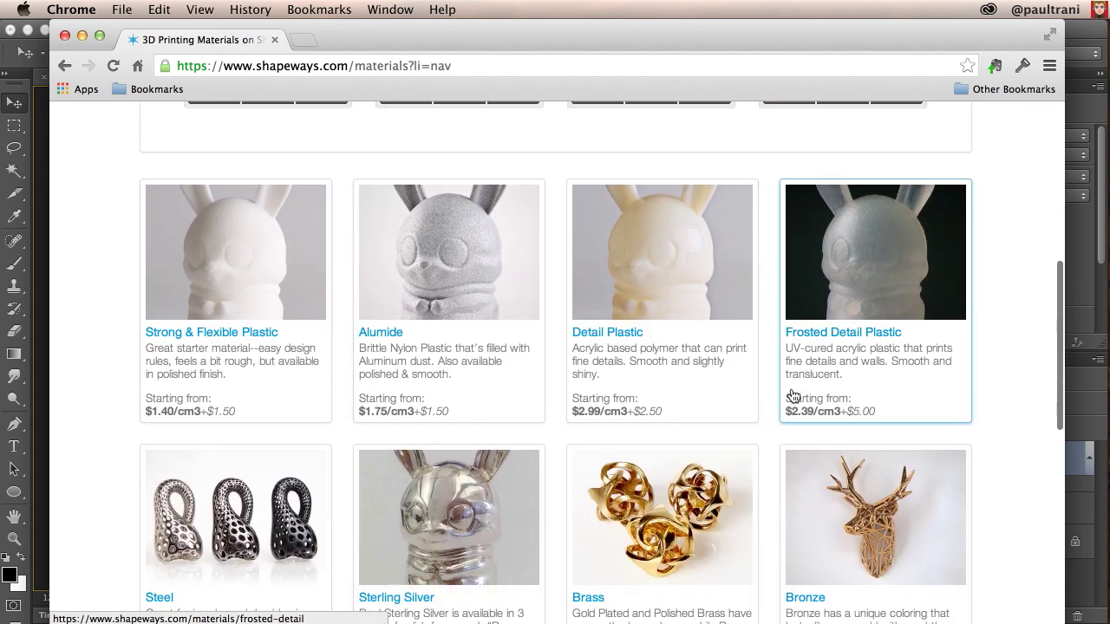
scroll(792, 396, "down", 5)
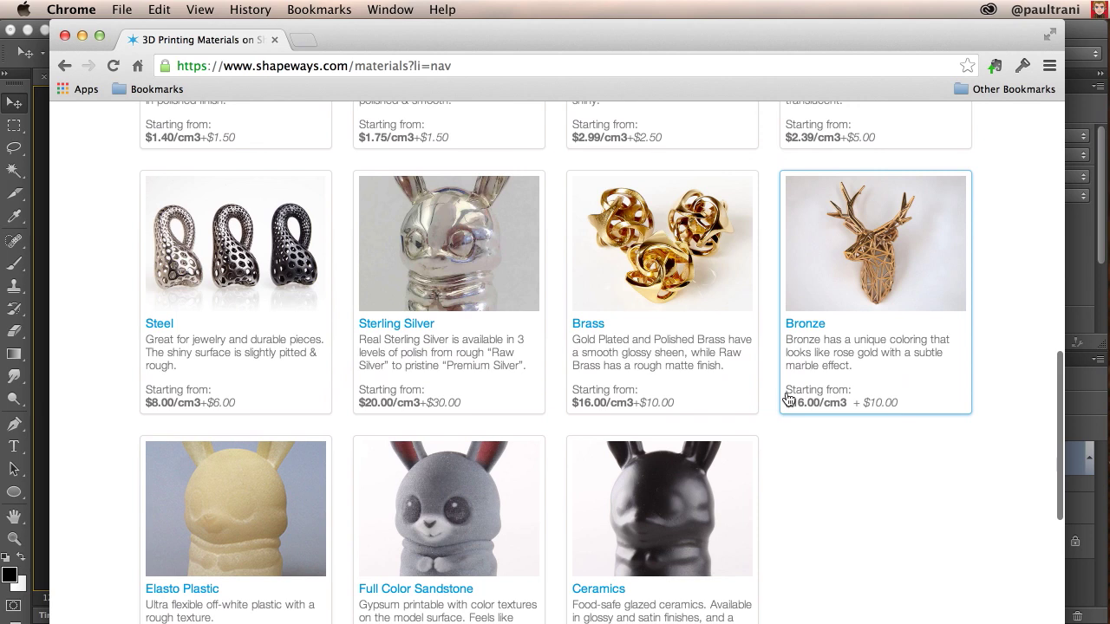
scroll(788, 398, "up", 4)
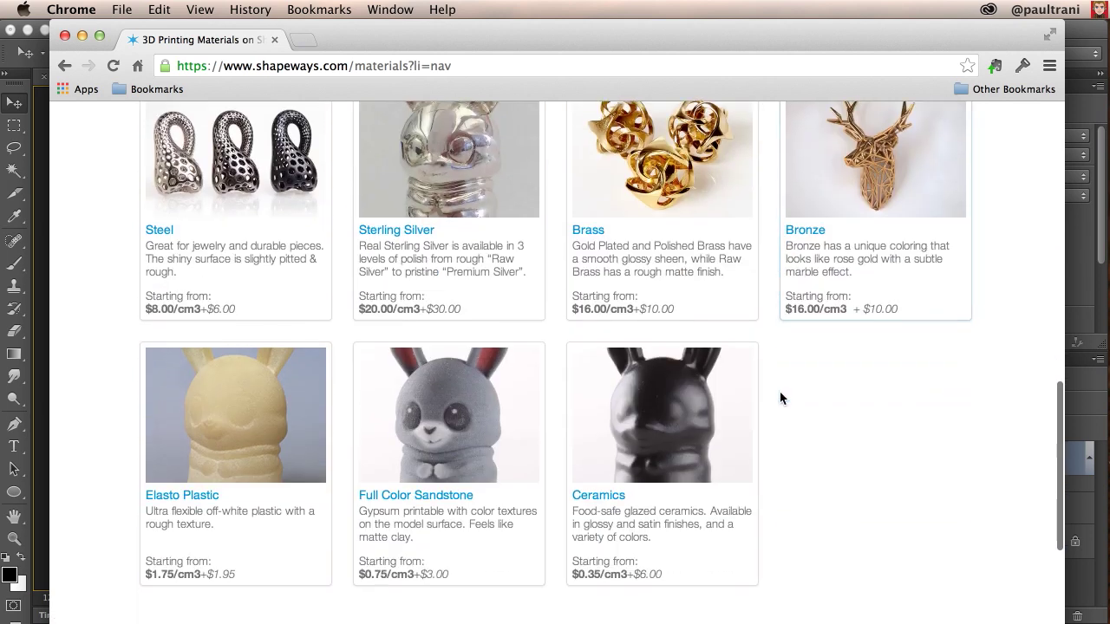
scroll(779, 398, "down", 1)
scroll(538, 468, "up", 8)
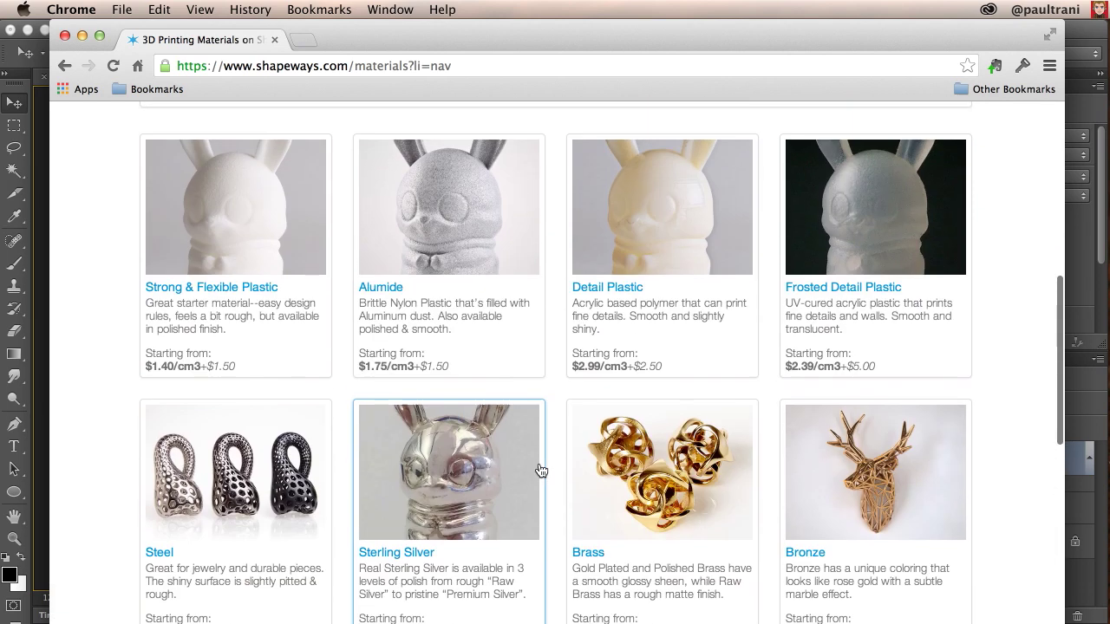
scroll(330, 464, "up", 2)
scroll(229, 477, "down", 4)
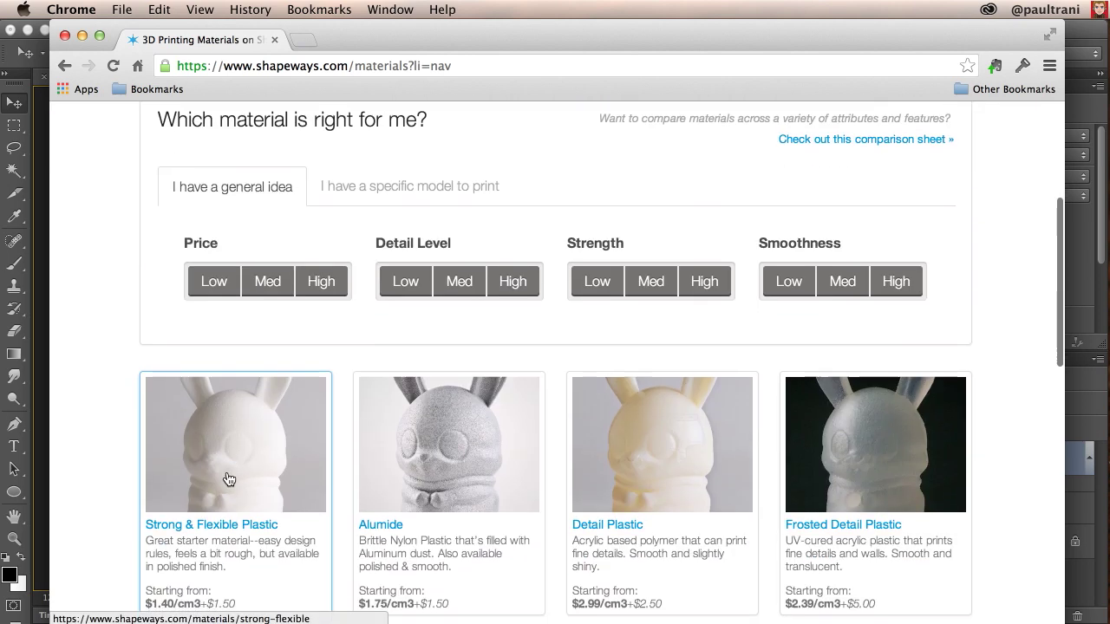
Step: Review Strong & Flexible Plastic's available finishes, marking White, then return to Photoshop
left_click(208, 448)
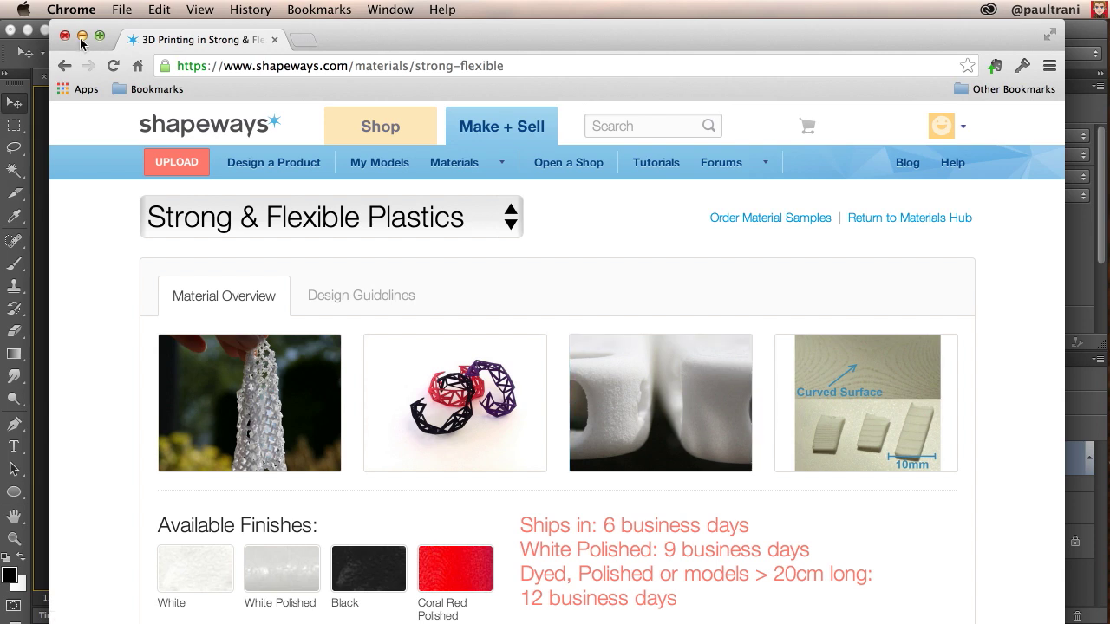
scroll(97, 314, "down", 5)
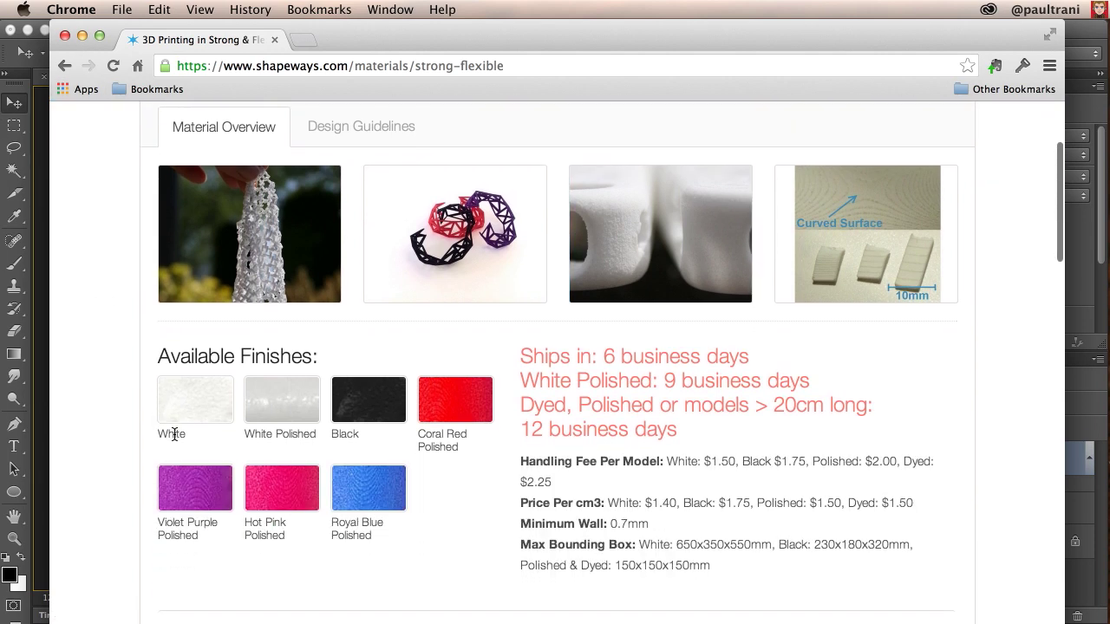
double_click(169, 434)
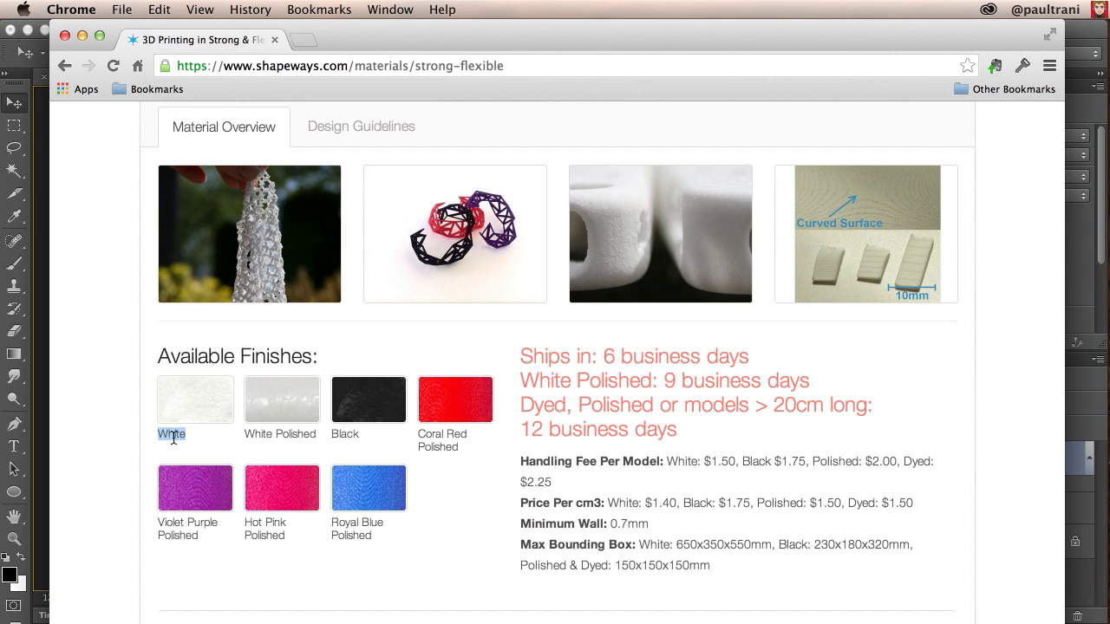
left_click(81, 36)
Step: Keep White, Strong & Flexible as the material, attempt the 3D print, and dismiss the too-big warning
left_click(880, 157)
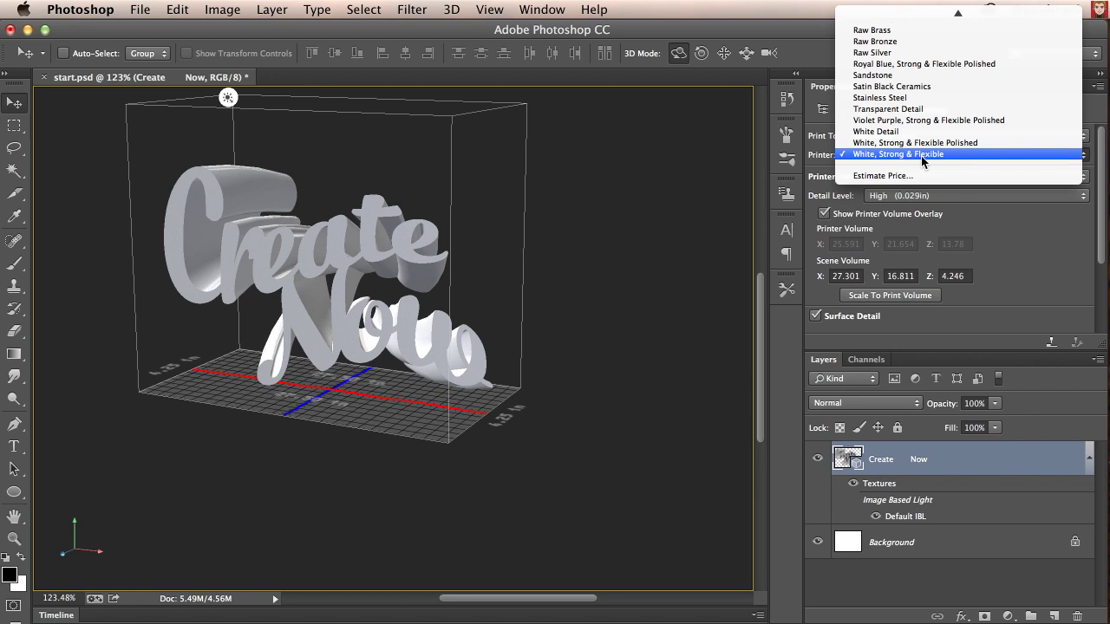
left_click(923, 156)
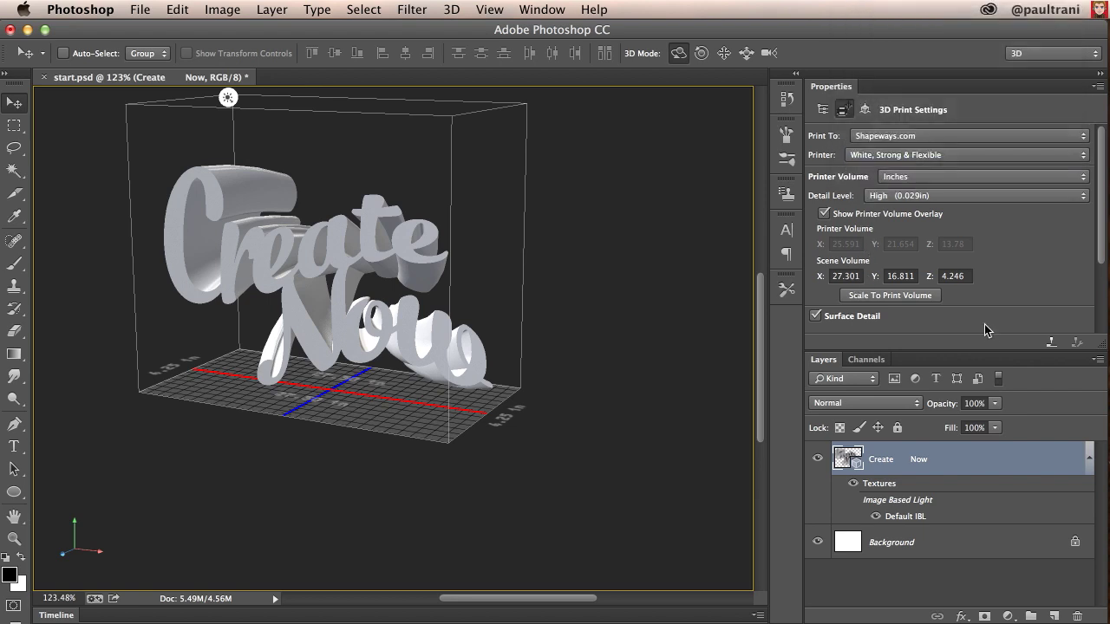
left_click(1051, 345)
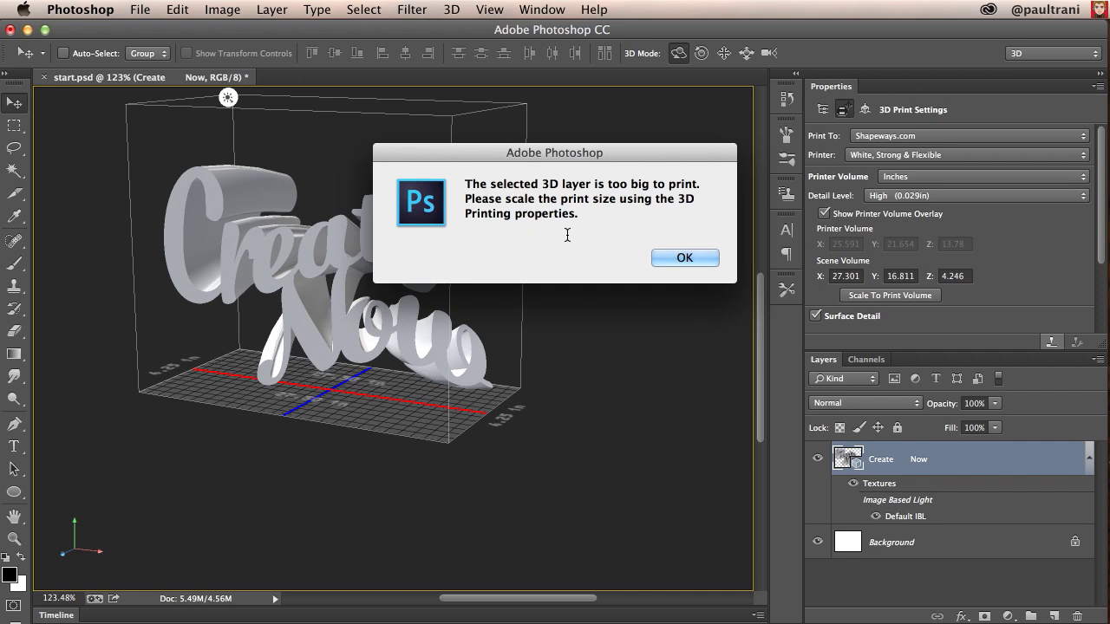
left_click(673, 258)
Step: Scale the scene to the printer volume, set its width to 2 inches, and prepare the print
left_click(839, 293)
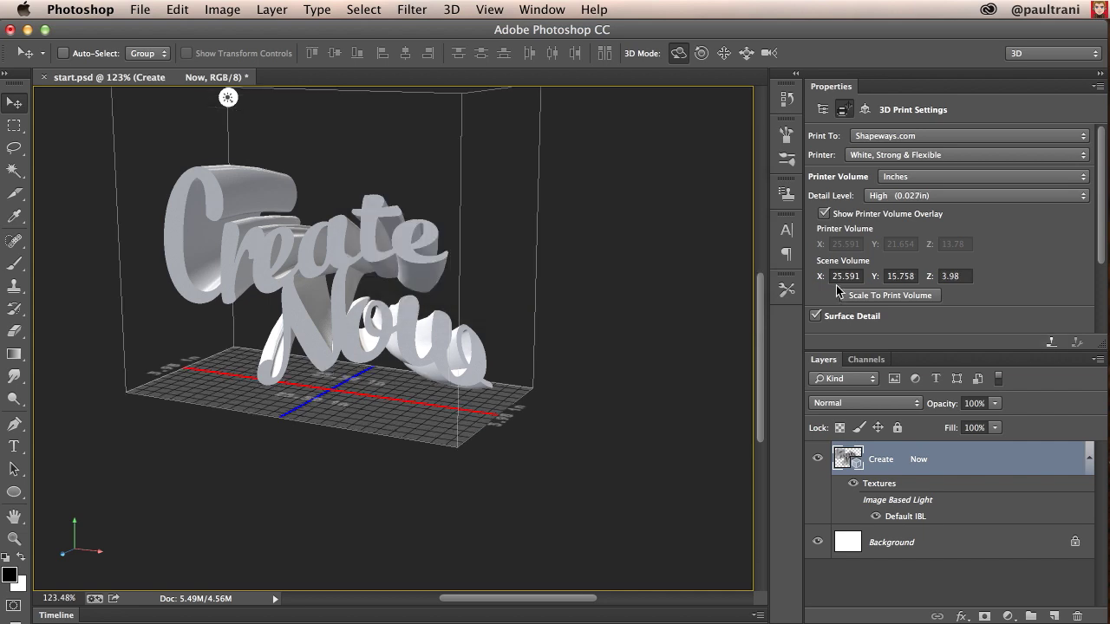
left_click(838, 276)
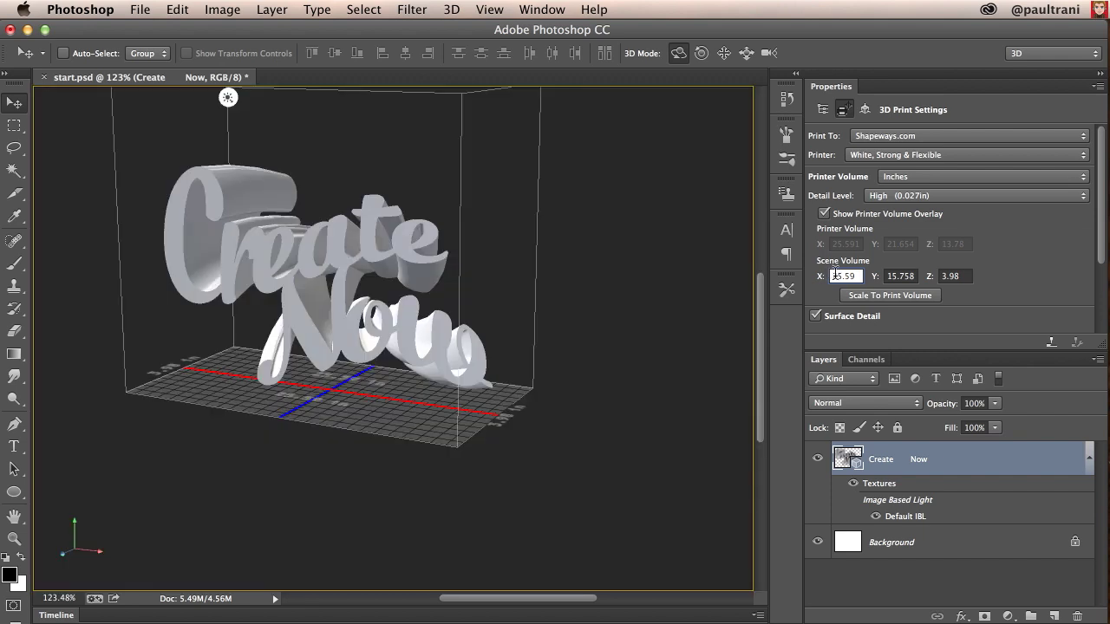
double_click(848, 276)
type("2")
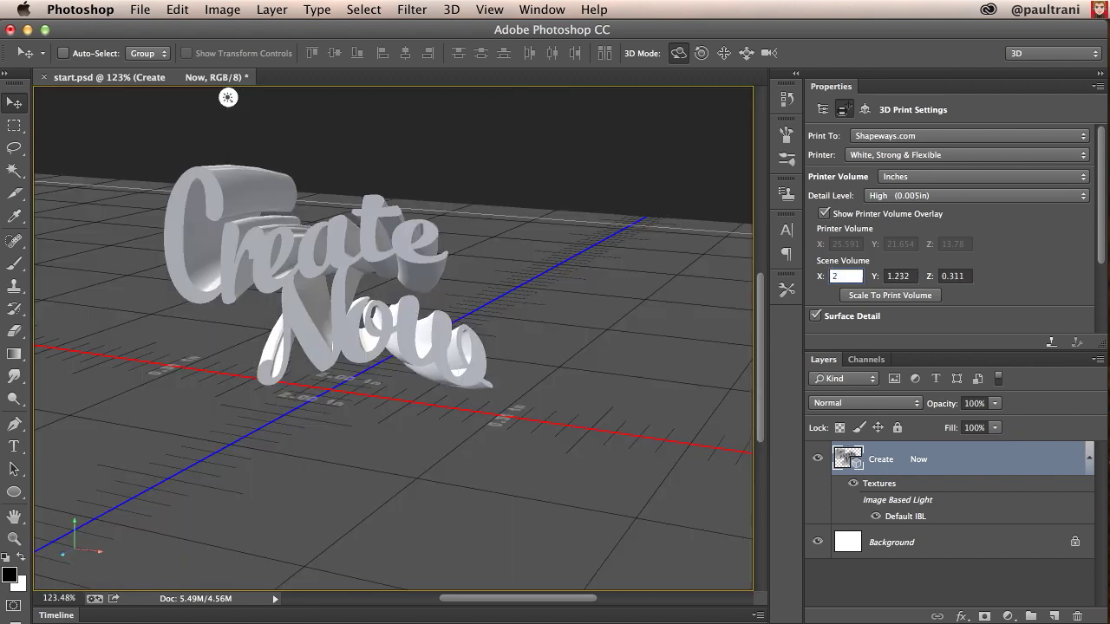
key("Return")
left_click(1051, 344)
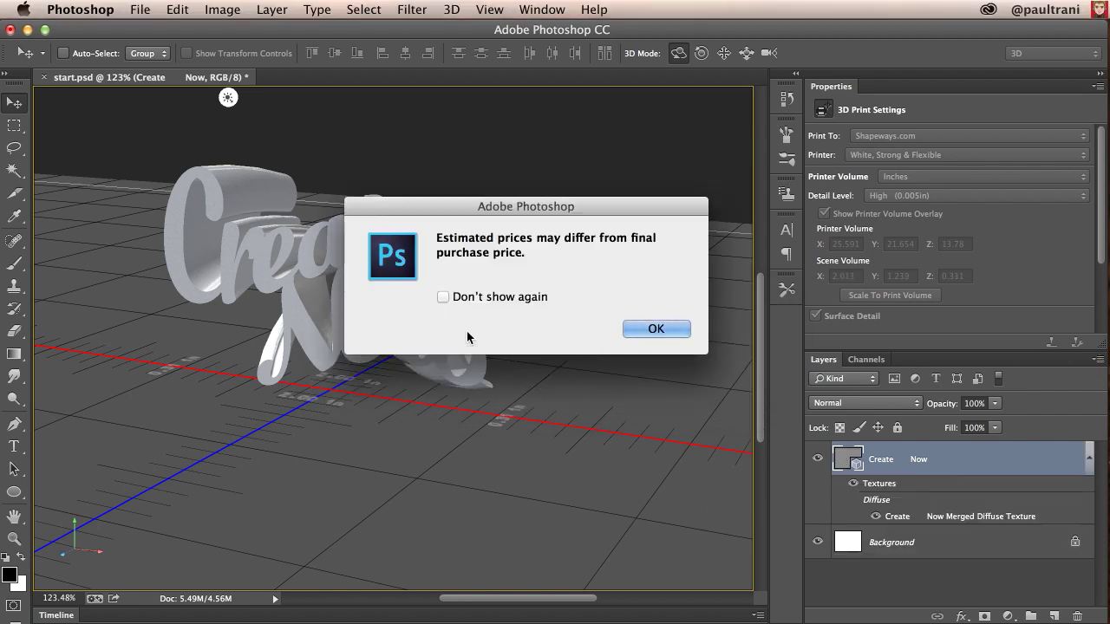
Step: Export the Create Now model as createnow.stl (about $5.19) and go to Shapeways' upload page
left_click(643, 328)
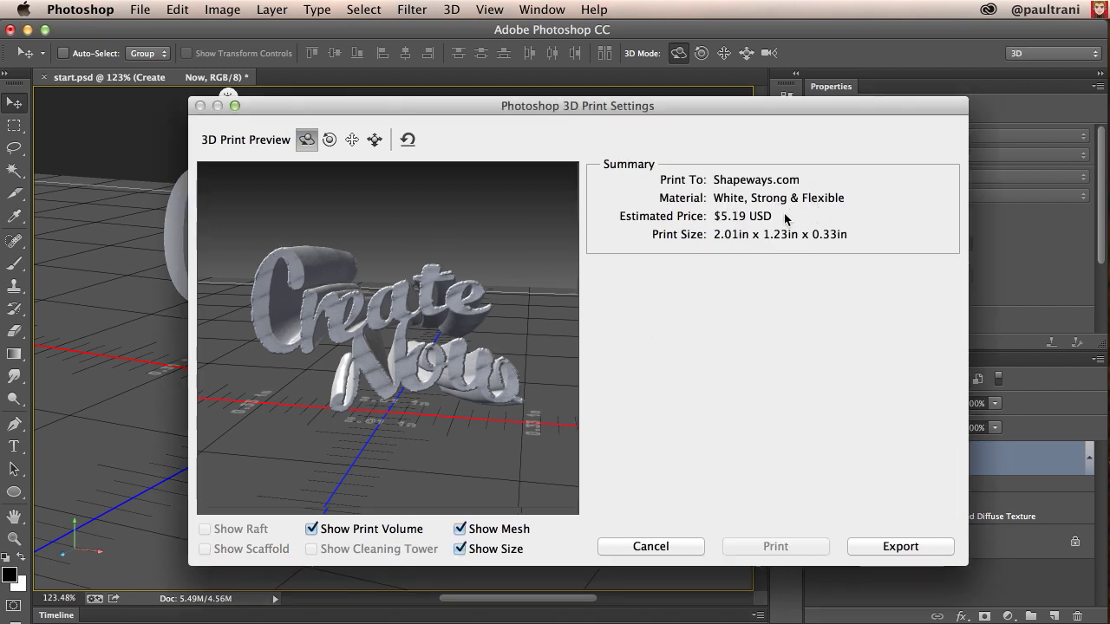
mouse_move(418, 299)
left_mouse_down()
mouse_move(353, 307)
mouse_move(441, 288)
mouse_move(421, 303)
left_mouse_up()
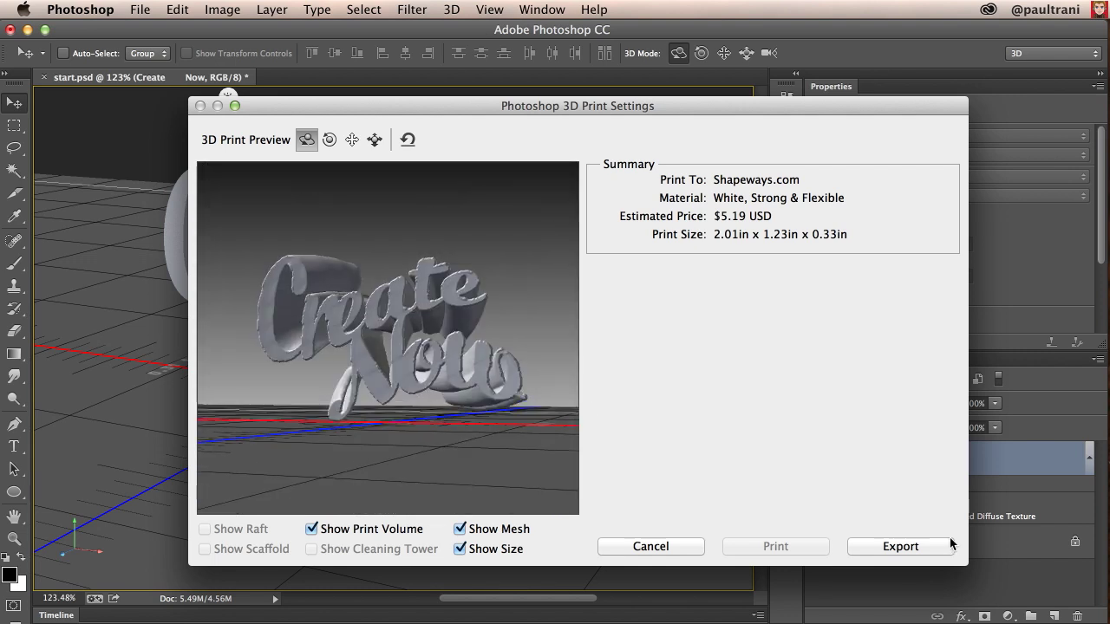
left_click(889, 549)
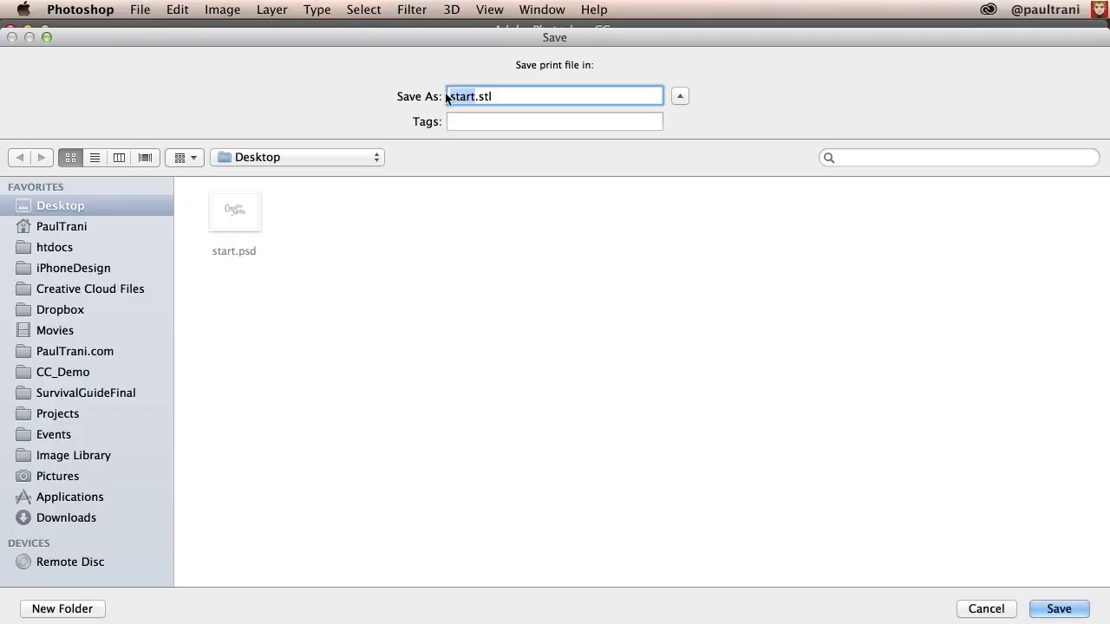
type("createnow")
key("Return")
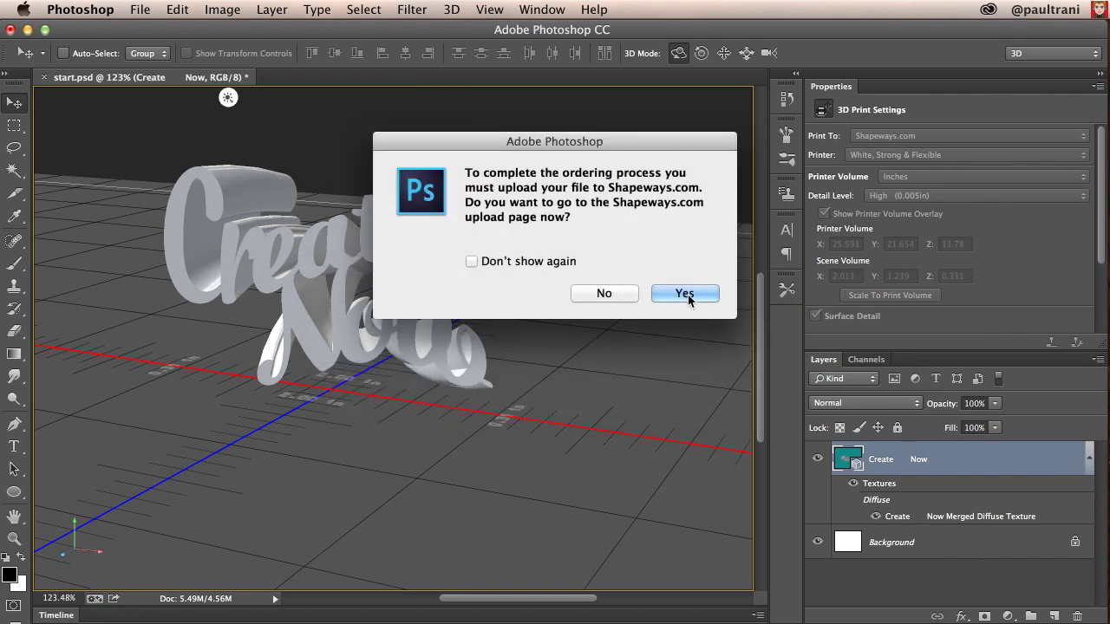
left_click(685, 294)
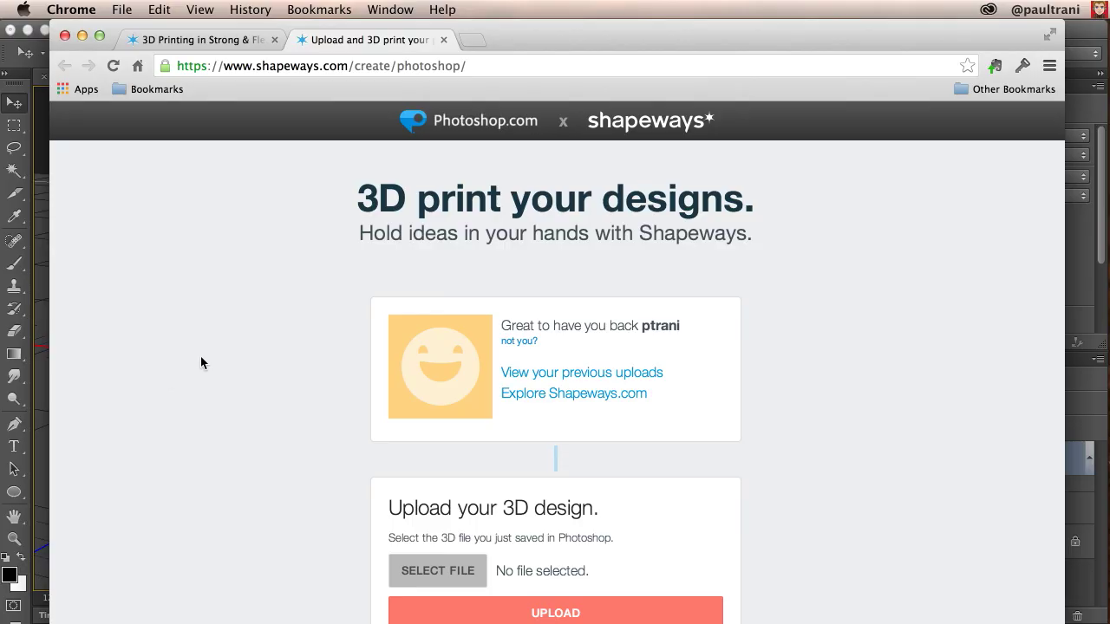
Step: Upload createnow.stl.zip to Shapeways
scroll(238, 348, "down", 5)
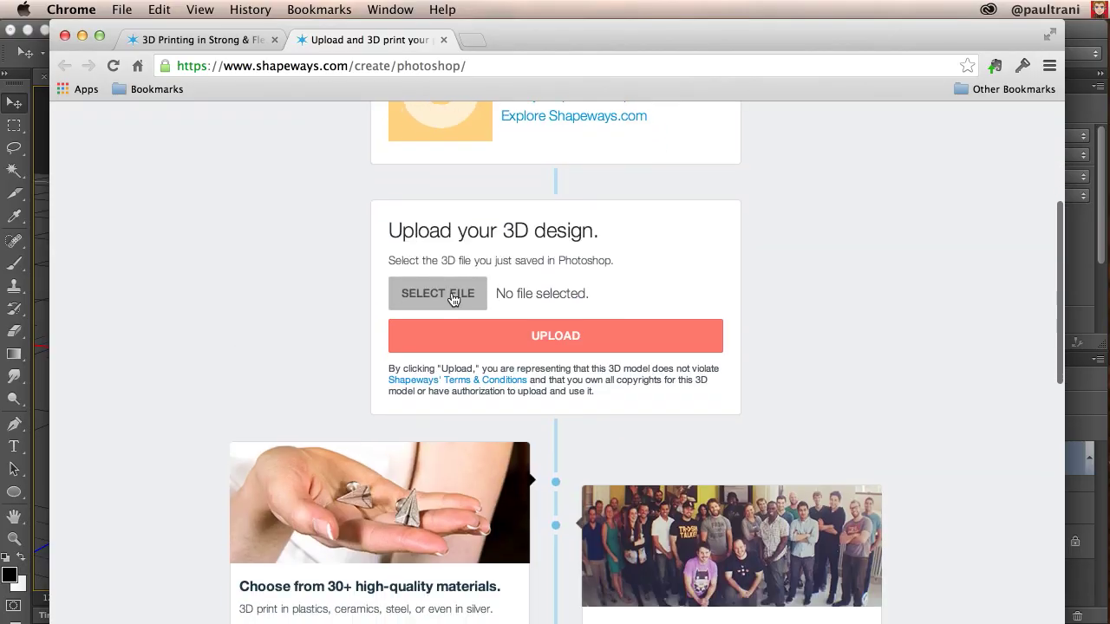
left_click(439, 295)
double_click(348, 187)
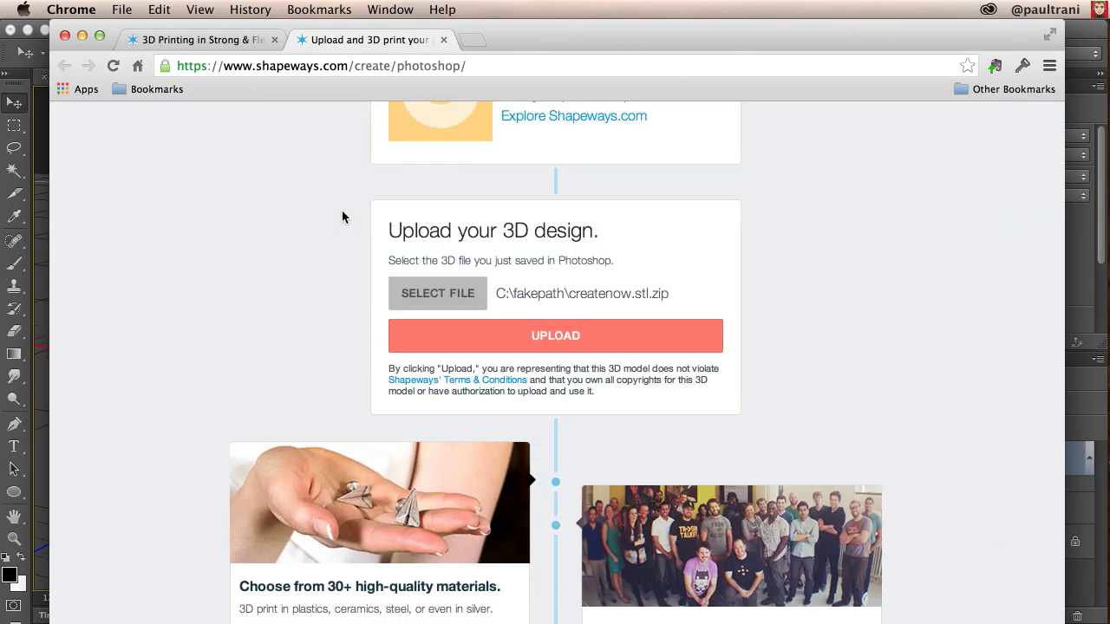
left_click(513, 349)
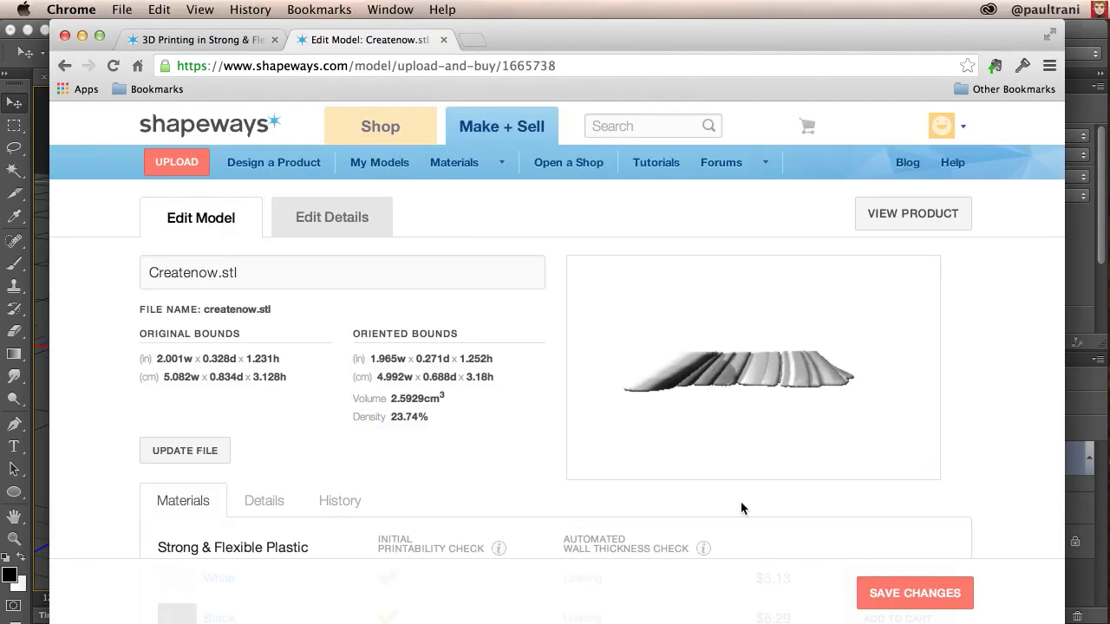
Step: Inspect the uploaded model and its material prices ($5.13 in White plastic), then return to Photoshop
left_click_drag(731, 359, 476, 417)
scroll(476, 416, "down", 8)
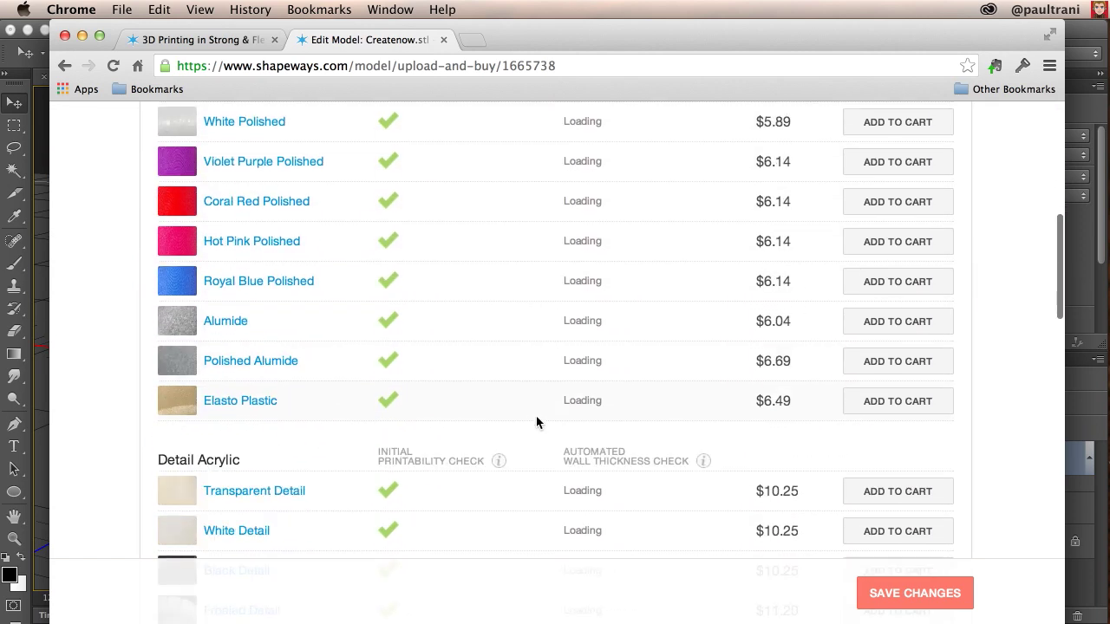
scroll(536, 423, "down", 10)
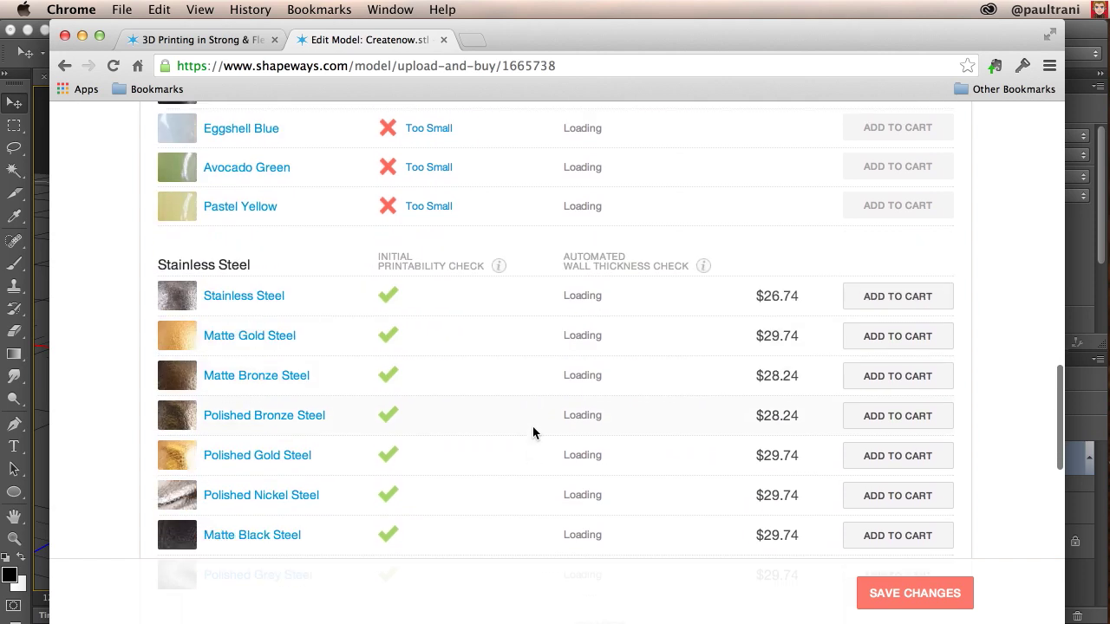
scroll(541, 439, "down", 5)
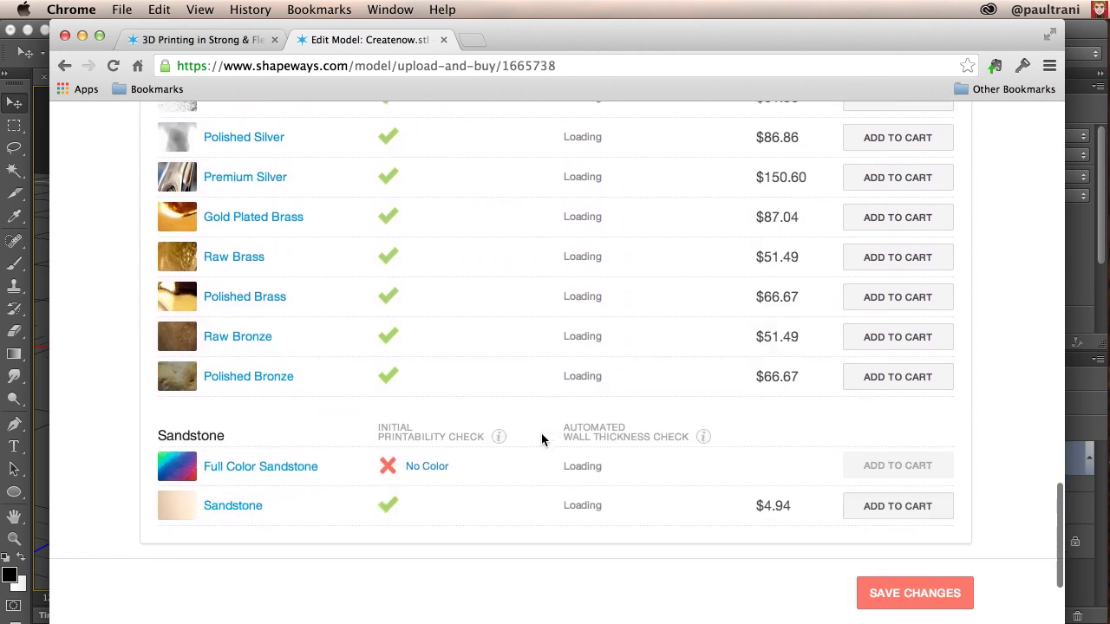
scroll(541, 434, "up", 20)
scroll(541, 434, "down", 2)
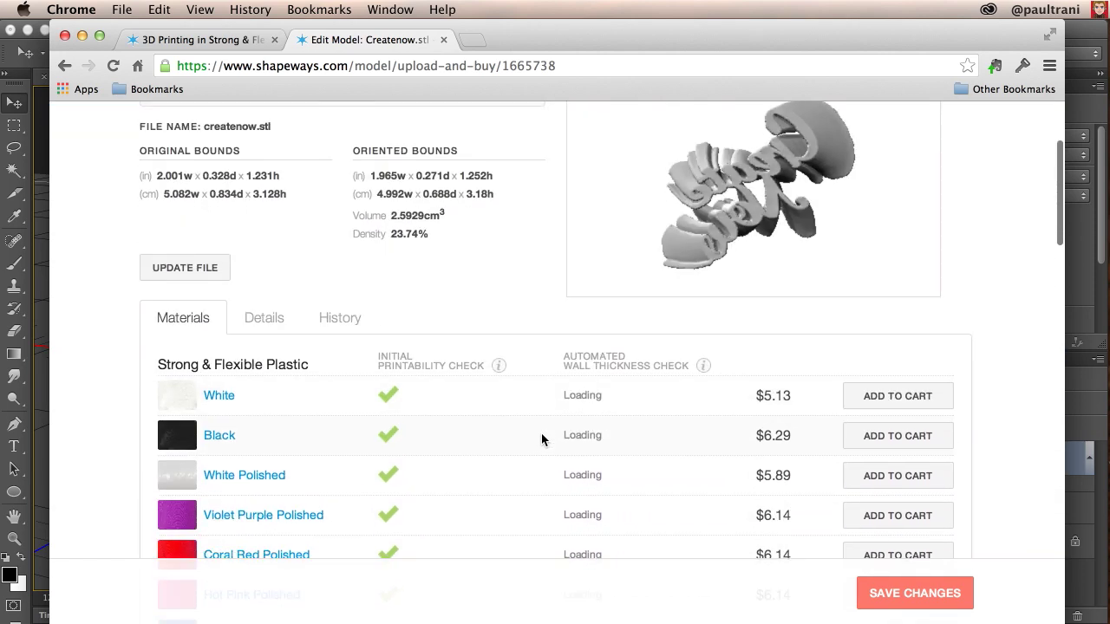
scroll(541, 434, "up", 2)
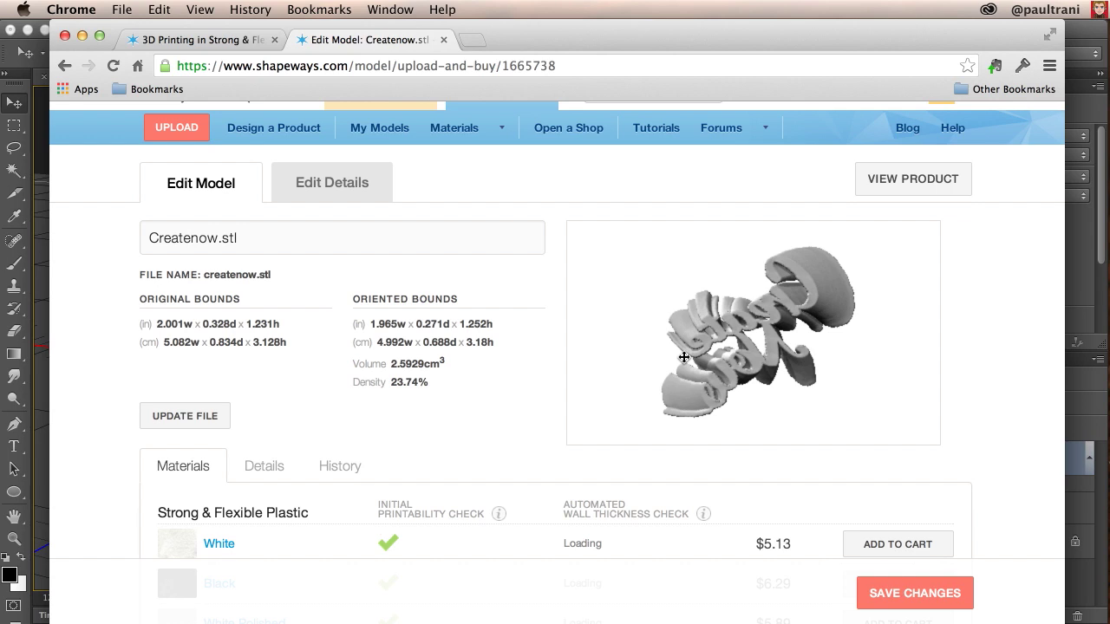
left_click(82, 37)
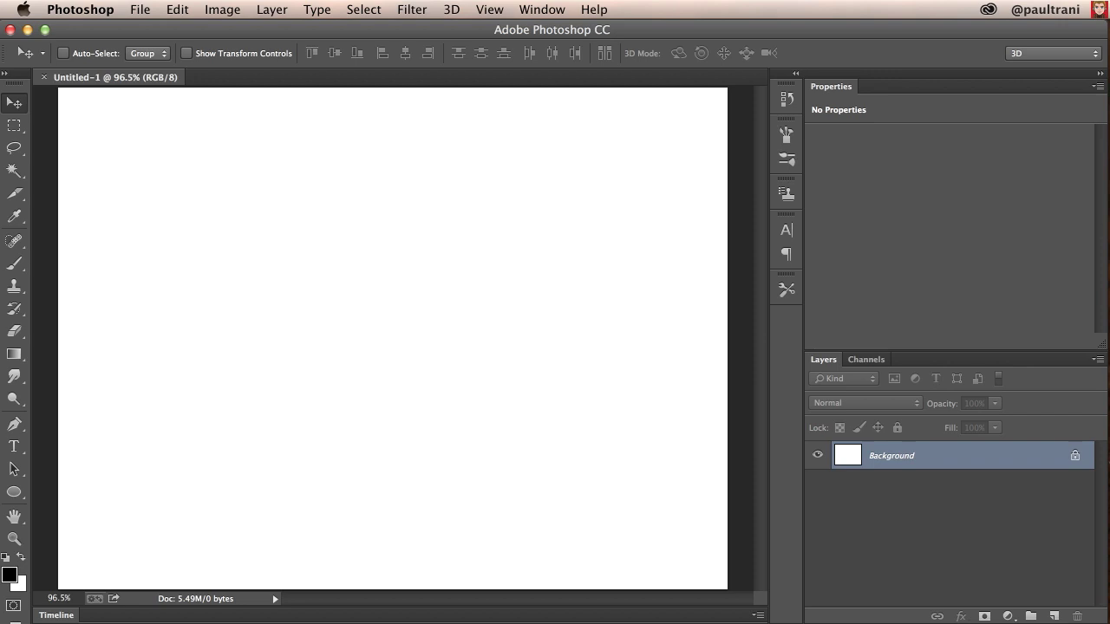
Step: Look over the 3D > New Mesh from Layer > Mesh Preset options, then switch to photoshop.com's 3D page
left_click(449, 10)
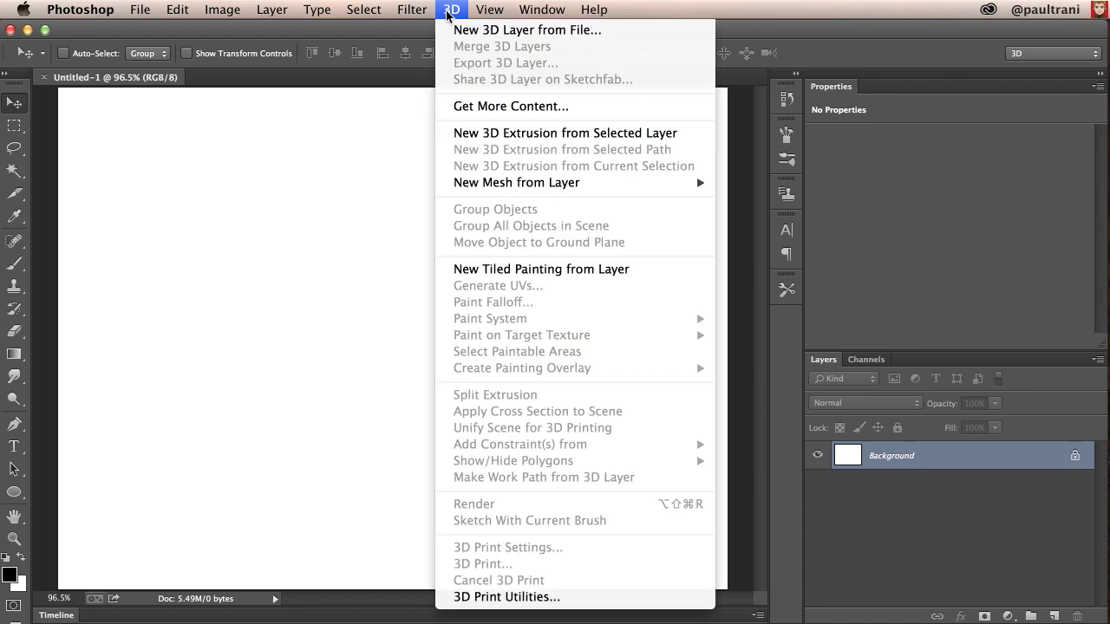
mouse_move(495, 182)
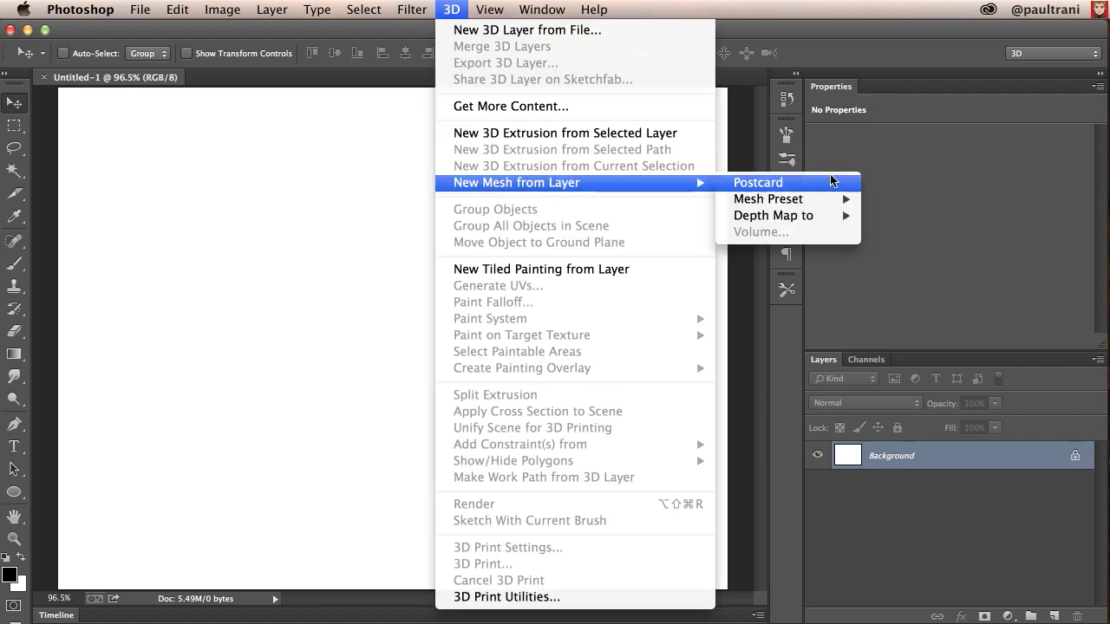
mouse_move(832, 198)
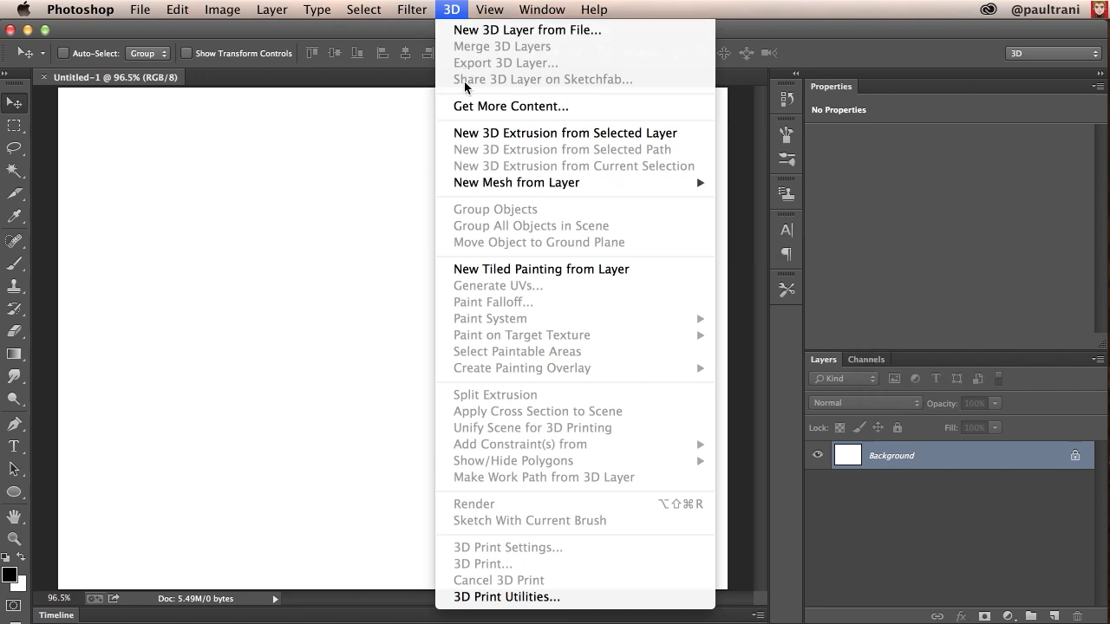
left_click(356, 245)
key("super+Tab")
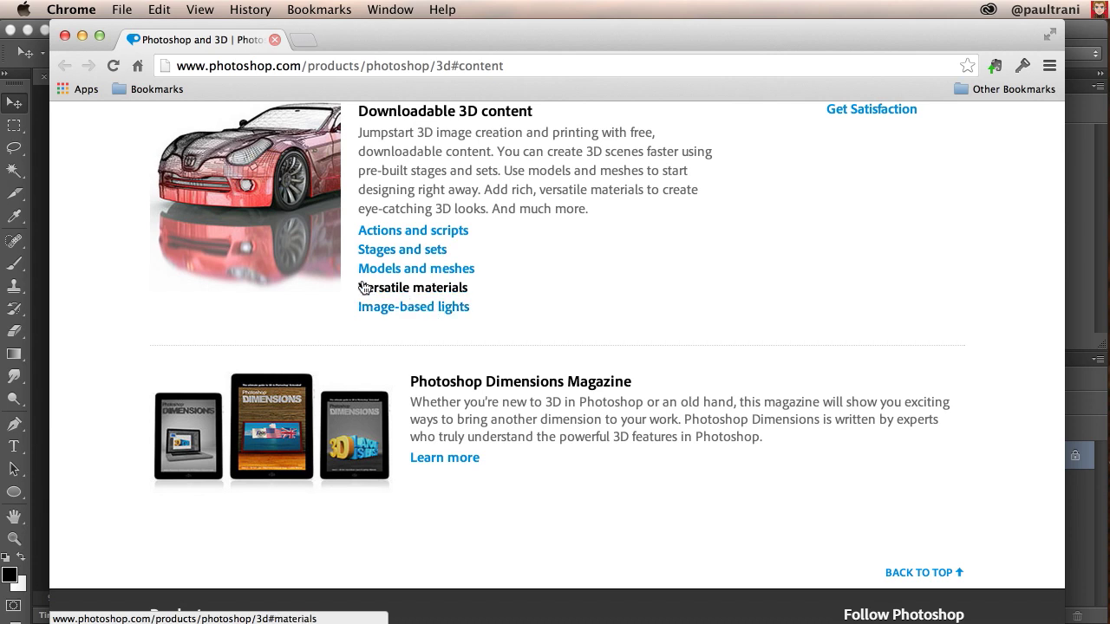
Step: Browse the Models partners (DAZ 3D, Archive3D, TurboSquid, 3dvia), then go back to Photoshop
left_click(394, 270)
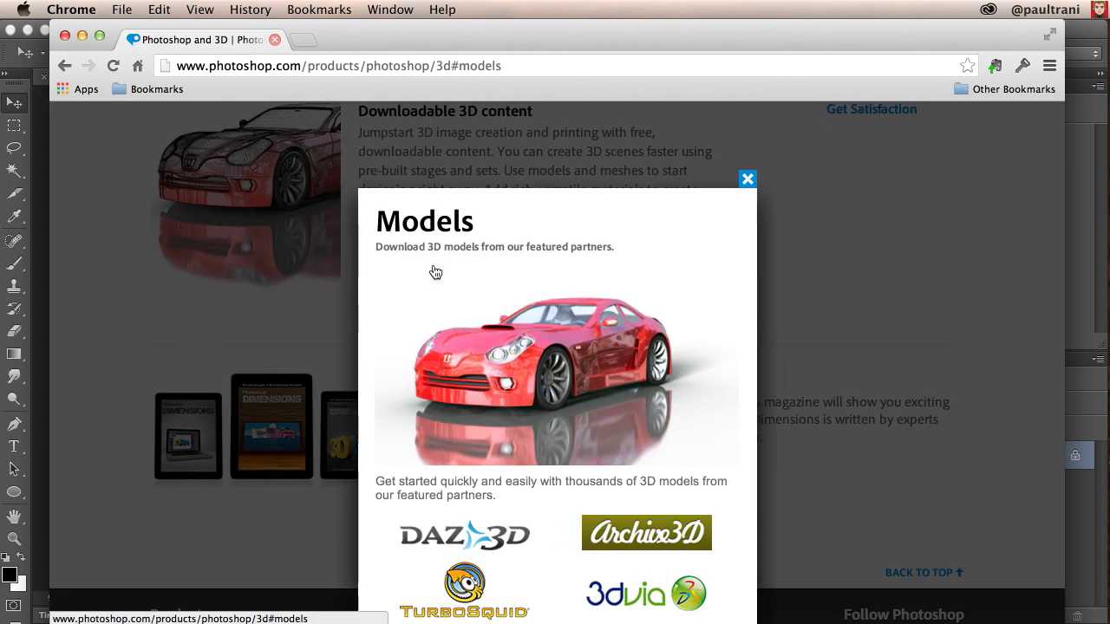
scroll(330, 372, "down", 2)
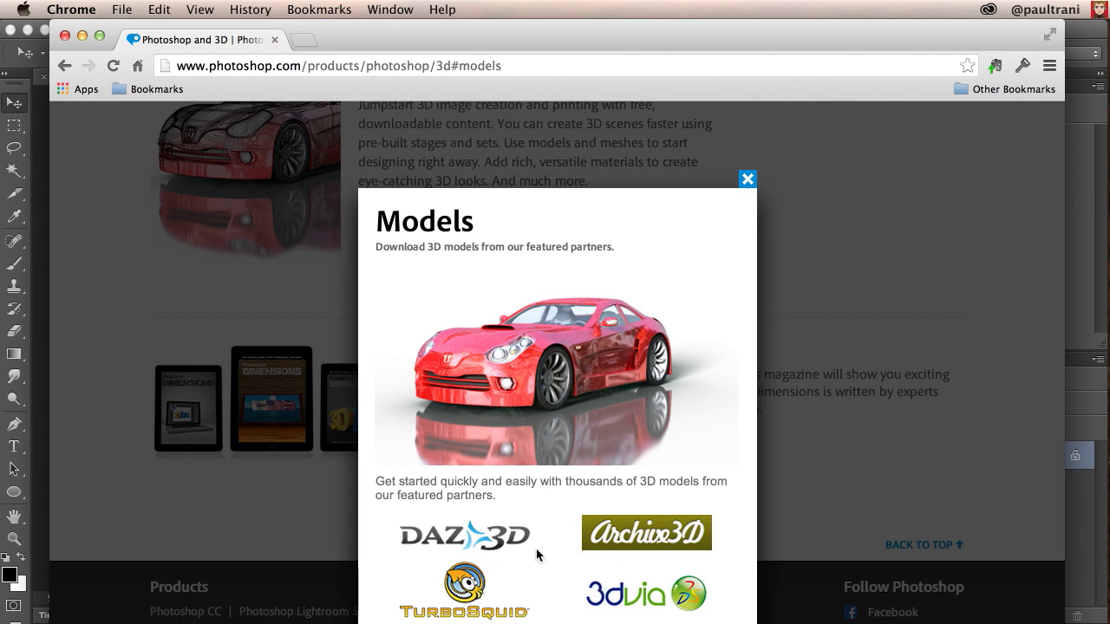
left_click(83, 35)
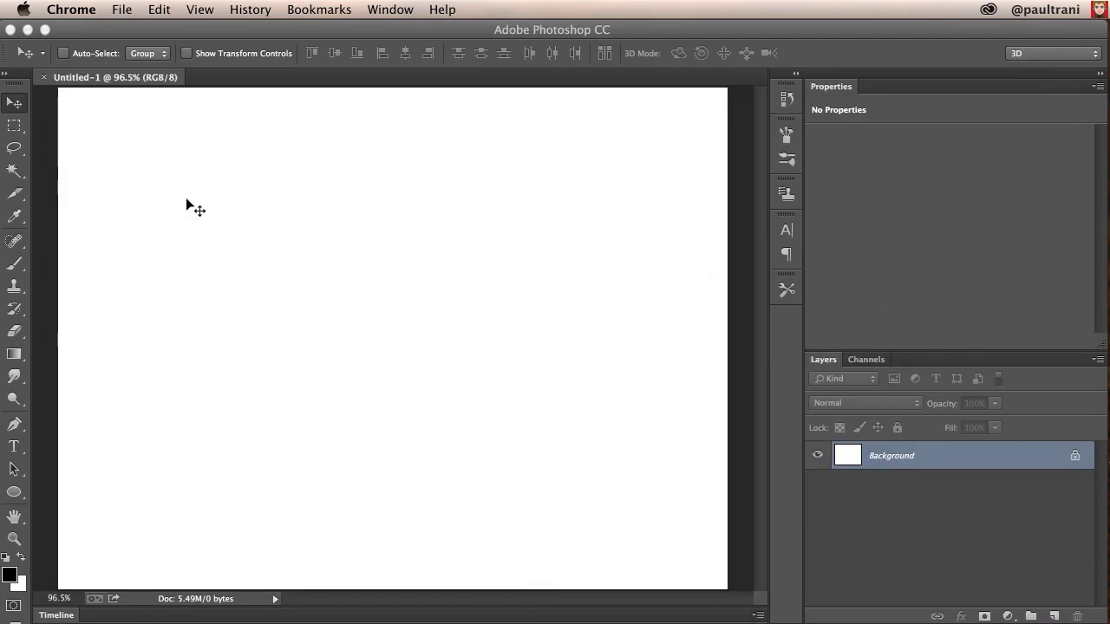
Step: Import iPhoneOrig.obj as a new 3D layer
left_click(449, 9)
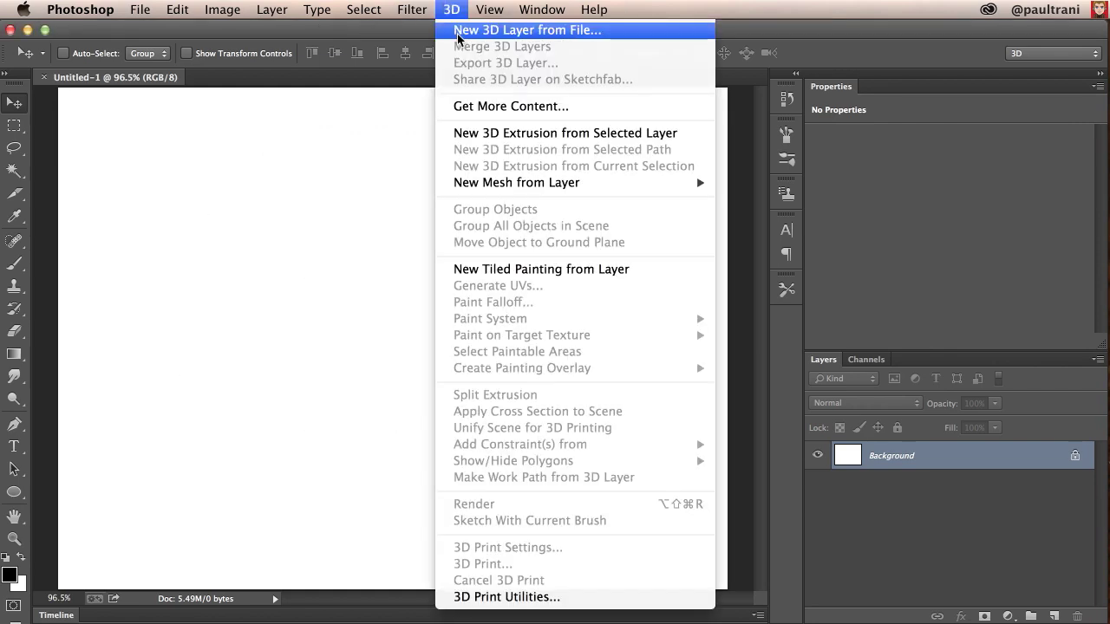
left_click(457, 36)
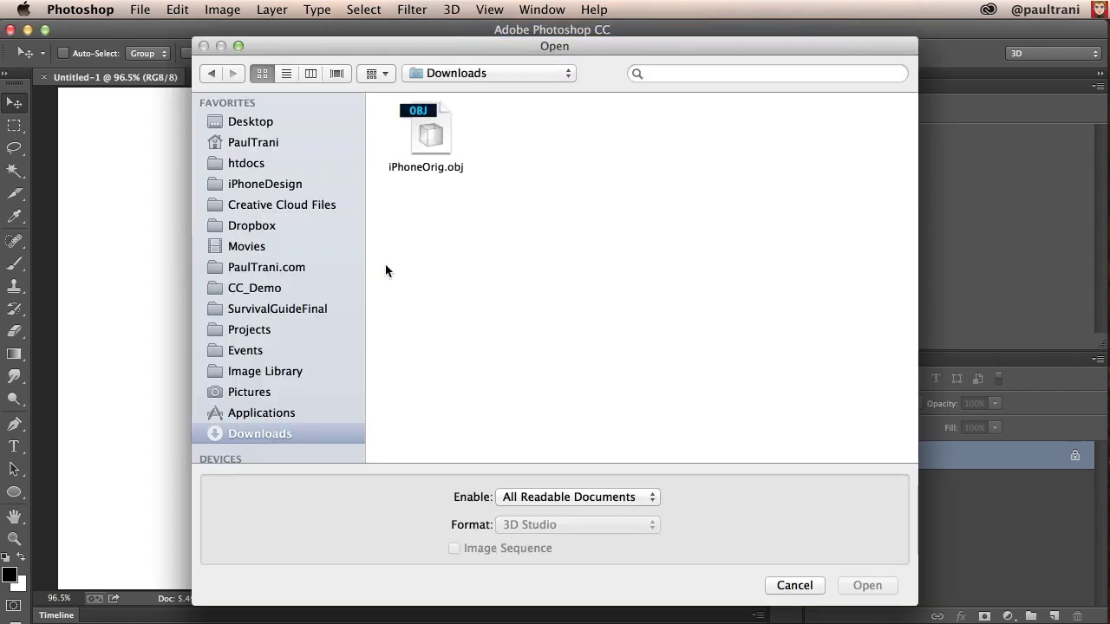
left_click(425, 133)
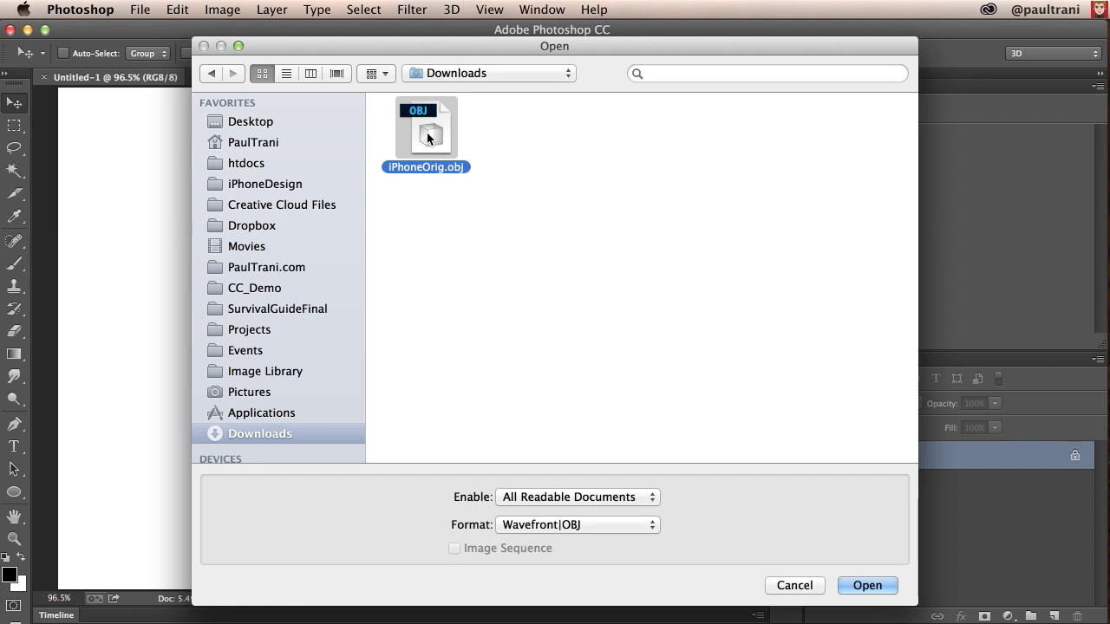
left_click(864, 586)
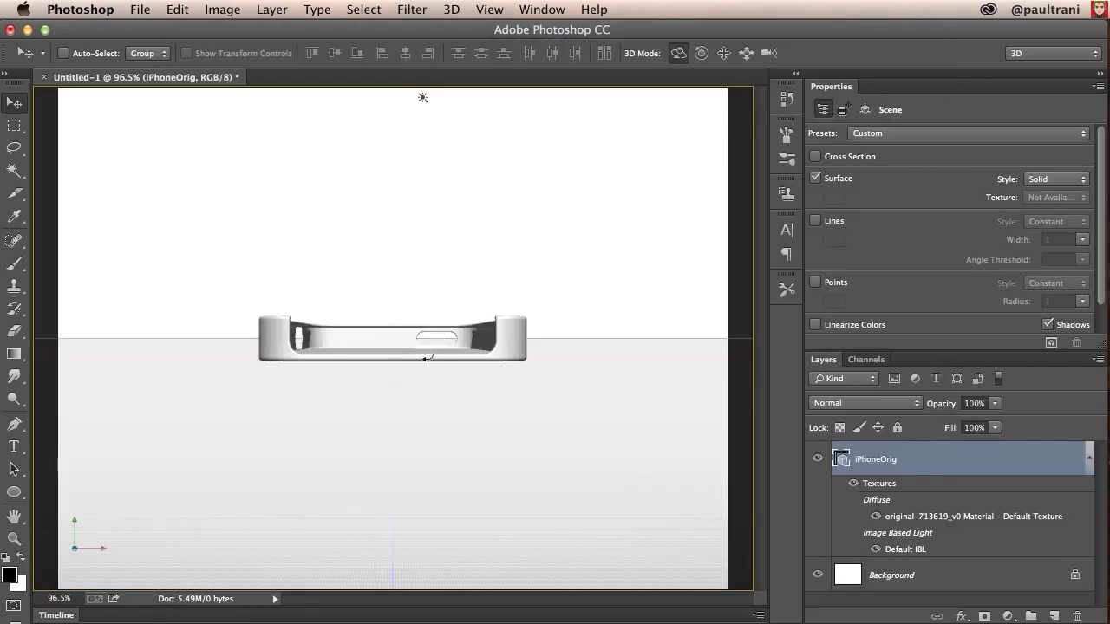
Step: Tilt the phone case model face-up, select it, and hide Photoshop to show the desktop
left_click_drag(428, 354, 359, 428)
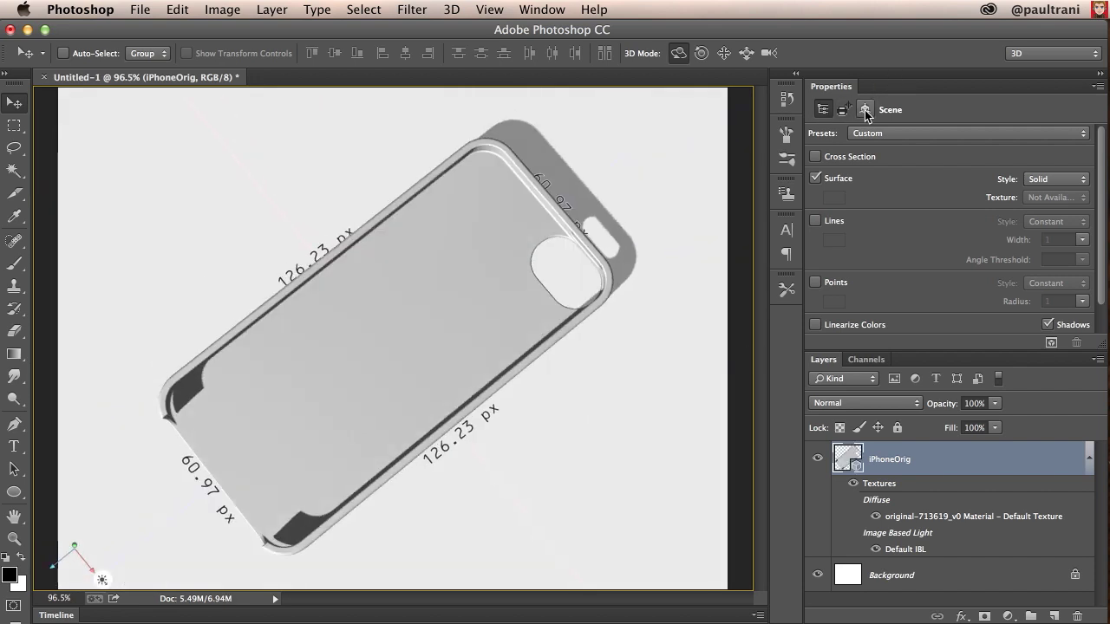
left_click(315, 295)
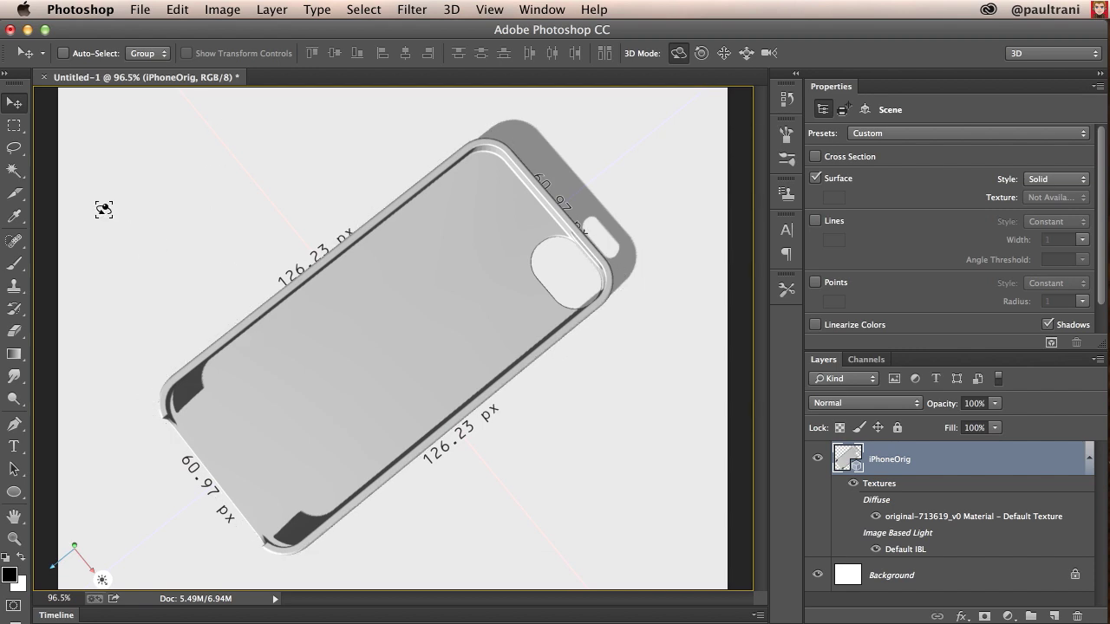
left_click(27, 31)
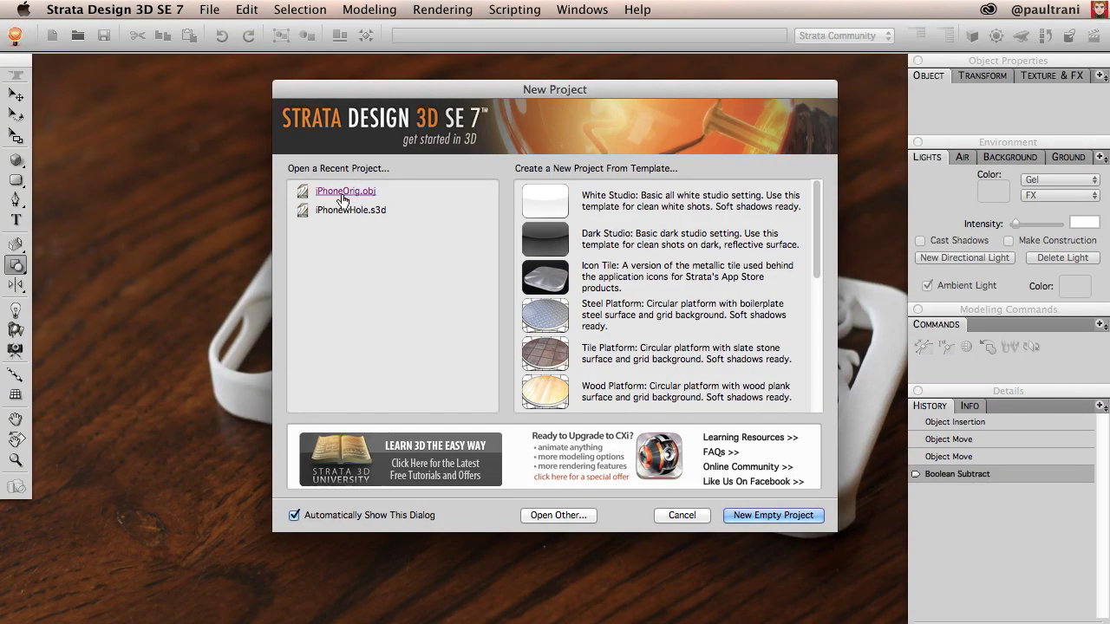
Step: Open iPhoneOrig and draw a rounded cube over the back of the case
double_click(336, 183)
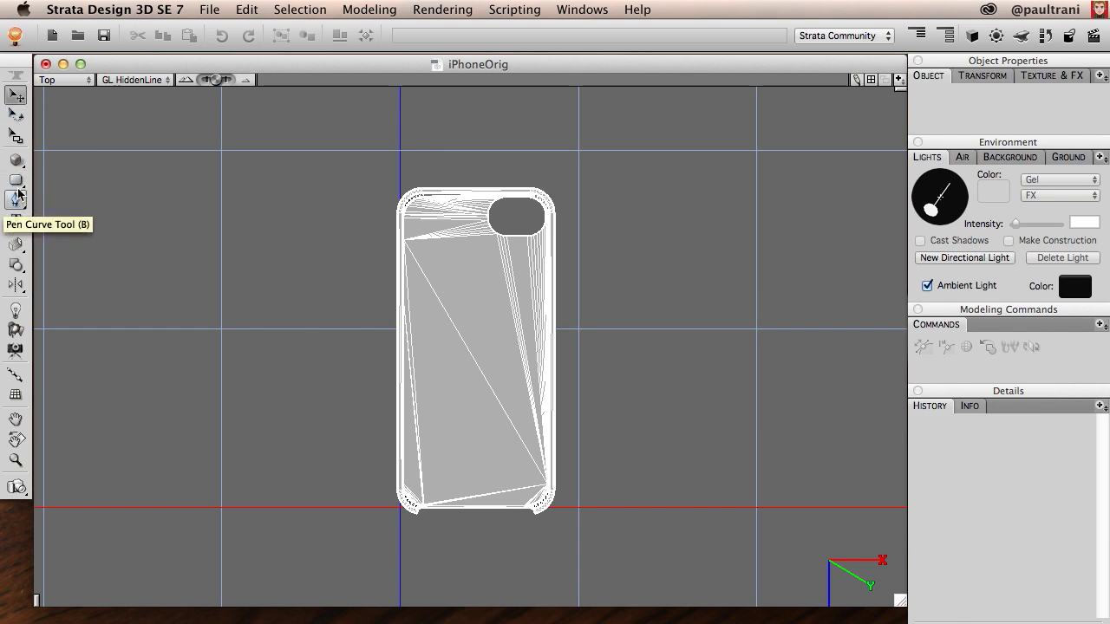
left_click(16, 161)
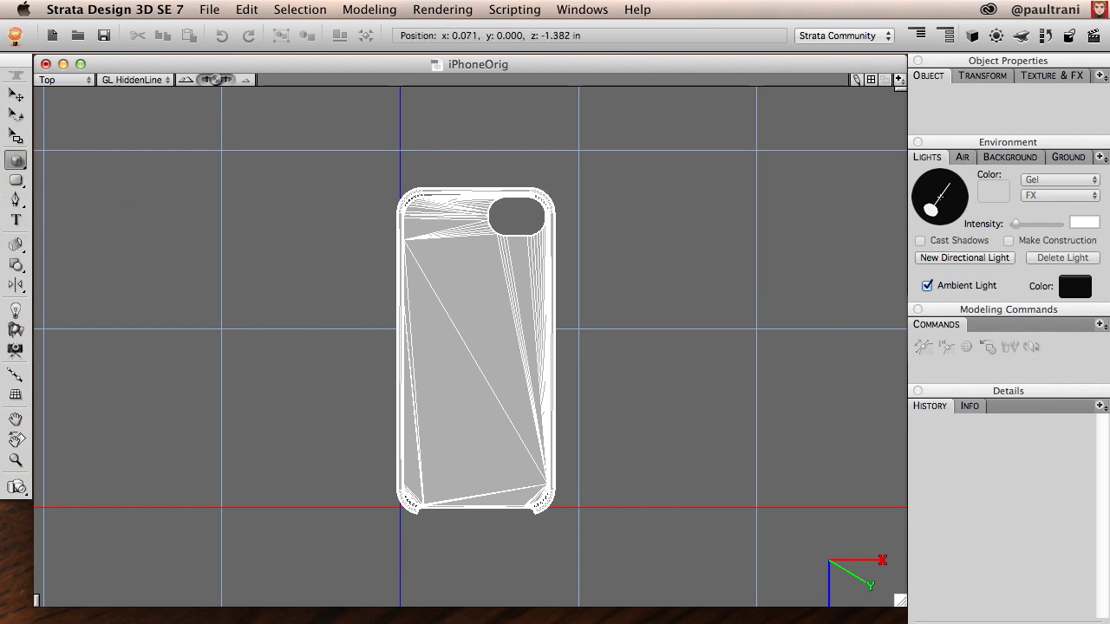
left_click_drag(389, 214, 529, 415)
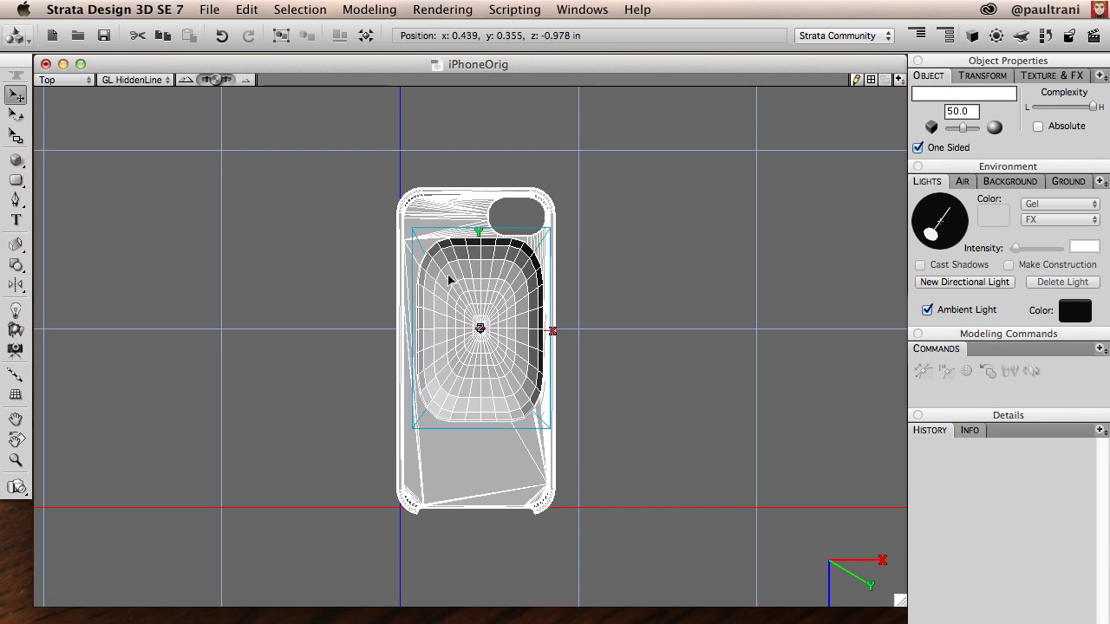
left_click_drag(442, 286, 446, 287)
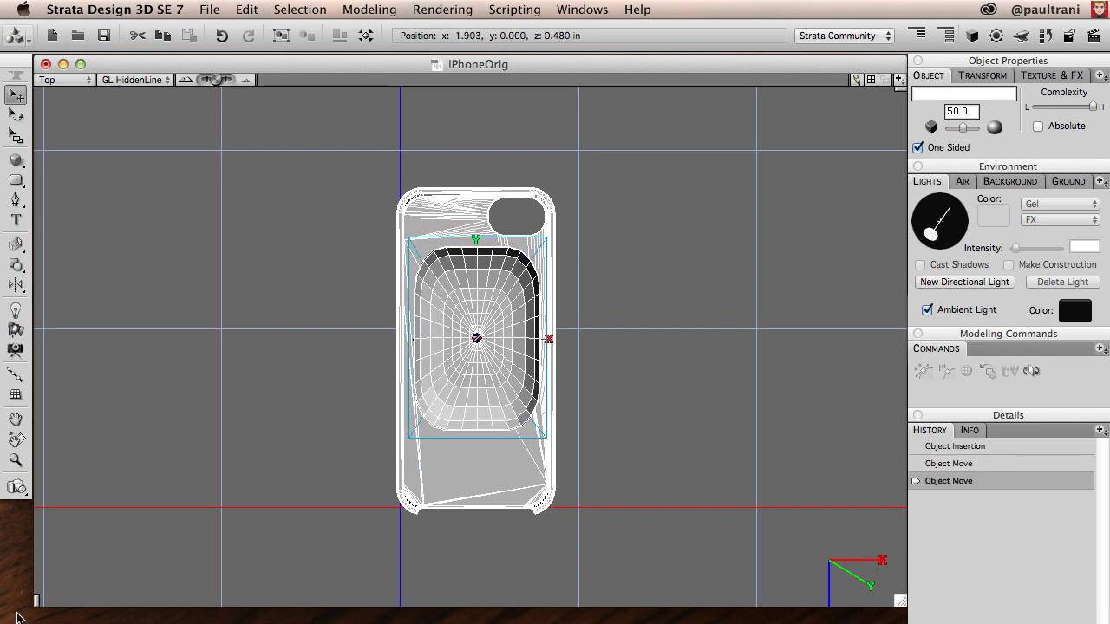
left_click(102, 130)
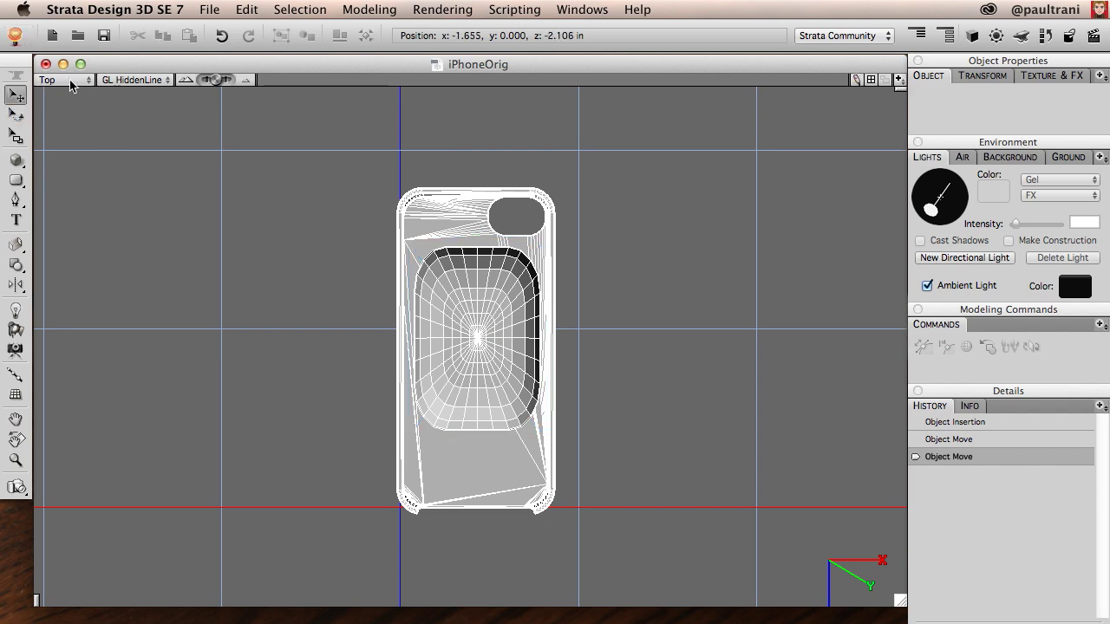
Step: Switch to the Isometric view and lower the rounded cube into the phone case
left_click(70, 83)
left_click(68, 176)
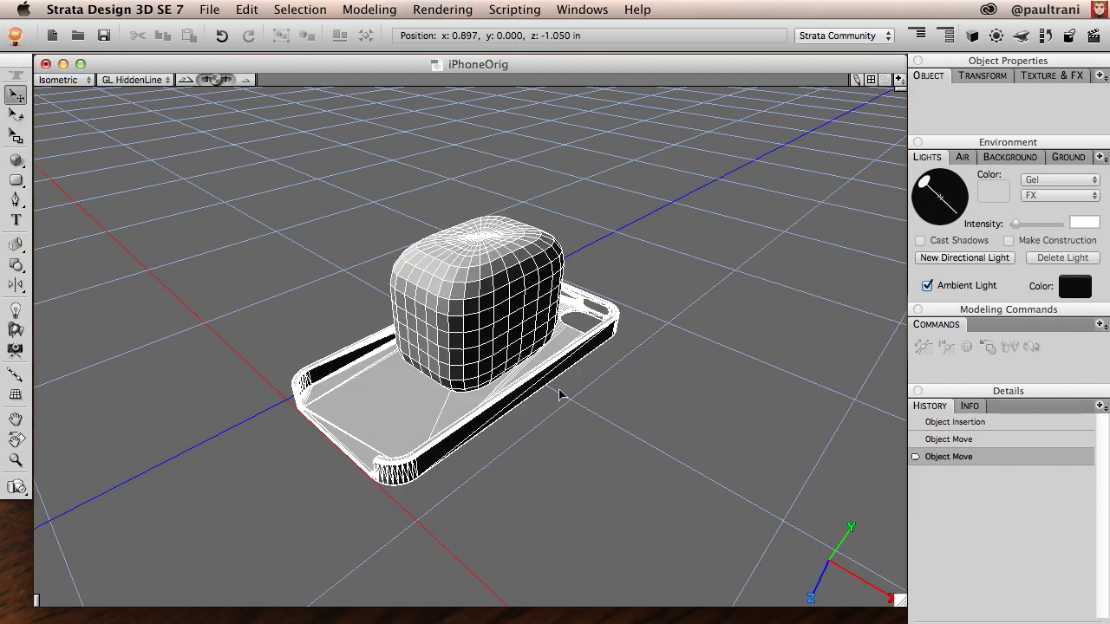
left_click(449, 292)
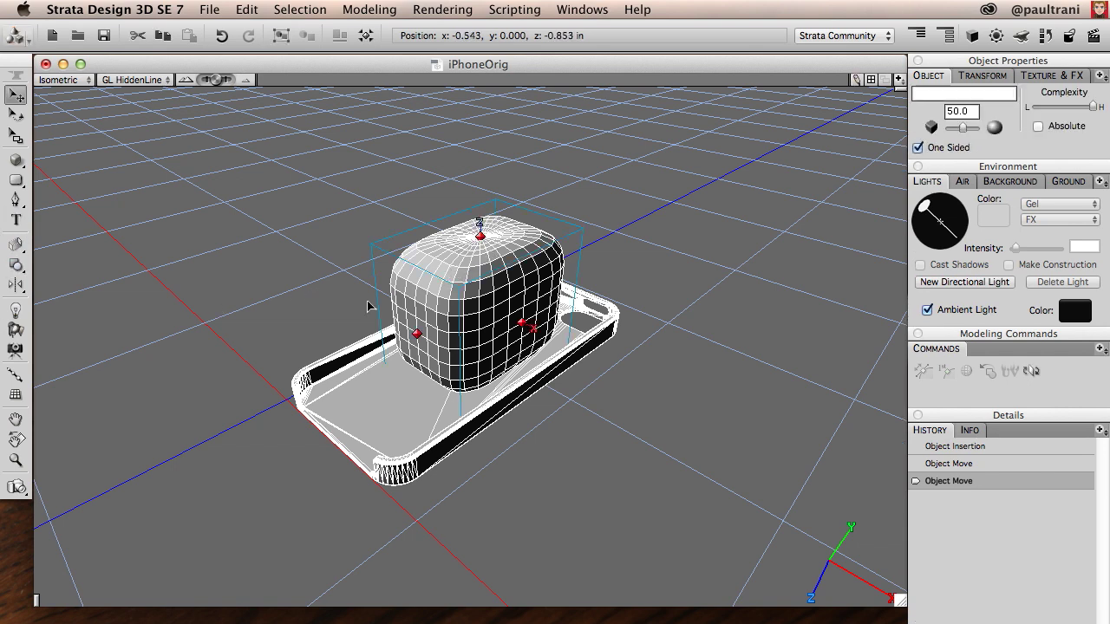
left_click_drag(402, 347, 456, 307)
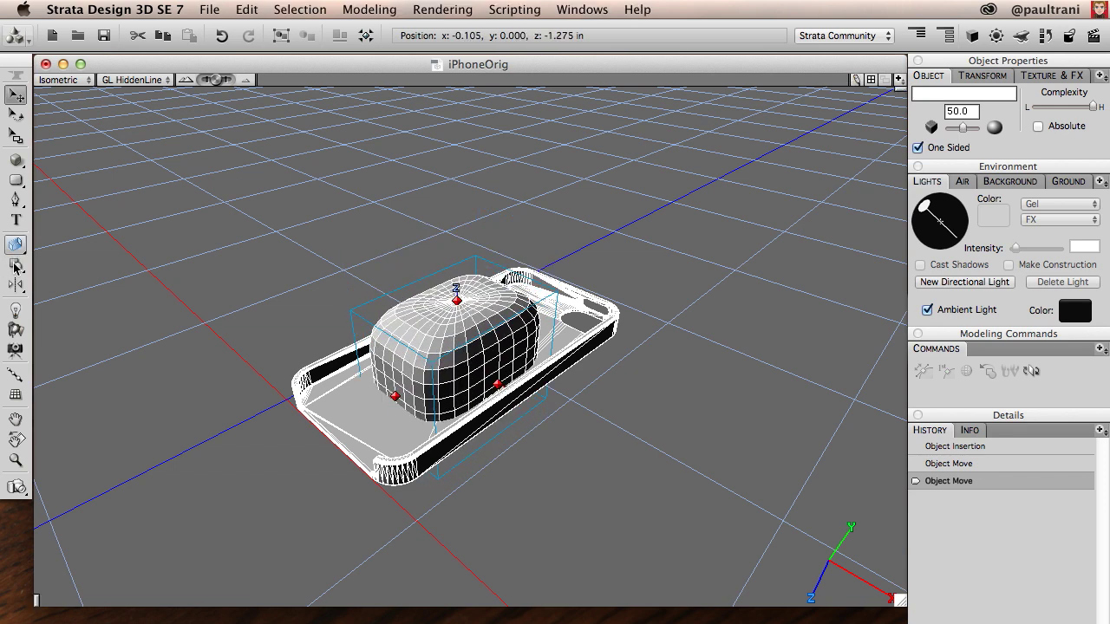
Step: Subtract the rounded cube from the case to cut the opening, then select all the Create Now artwork
left_click(15, 265)
left_click(62, 269)
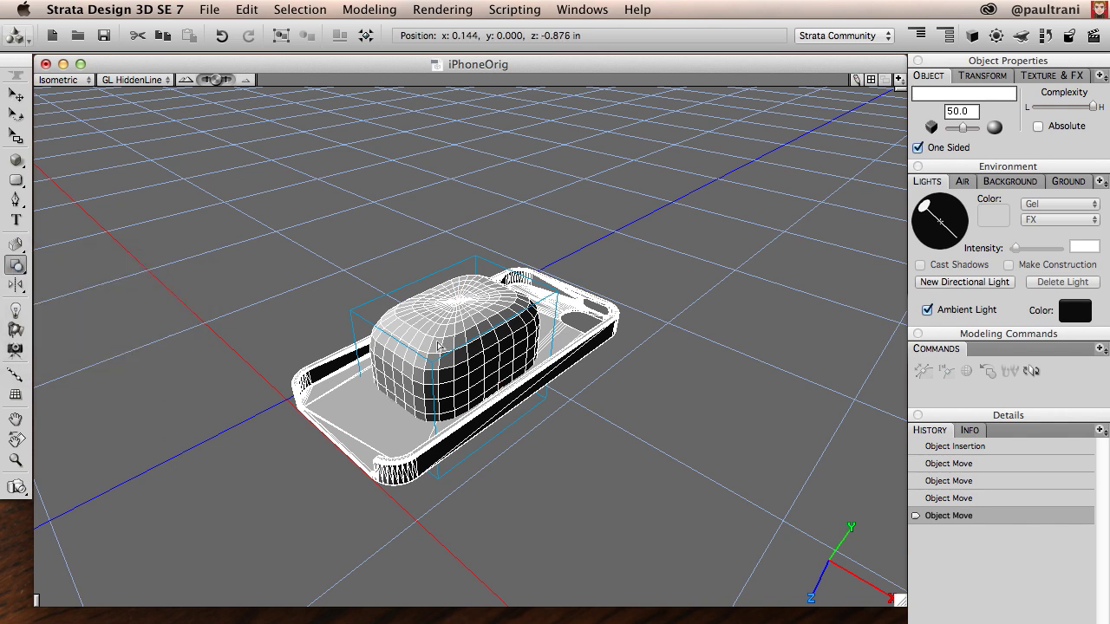
left_click(392, 448)
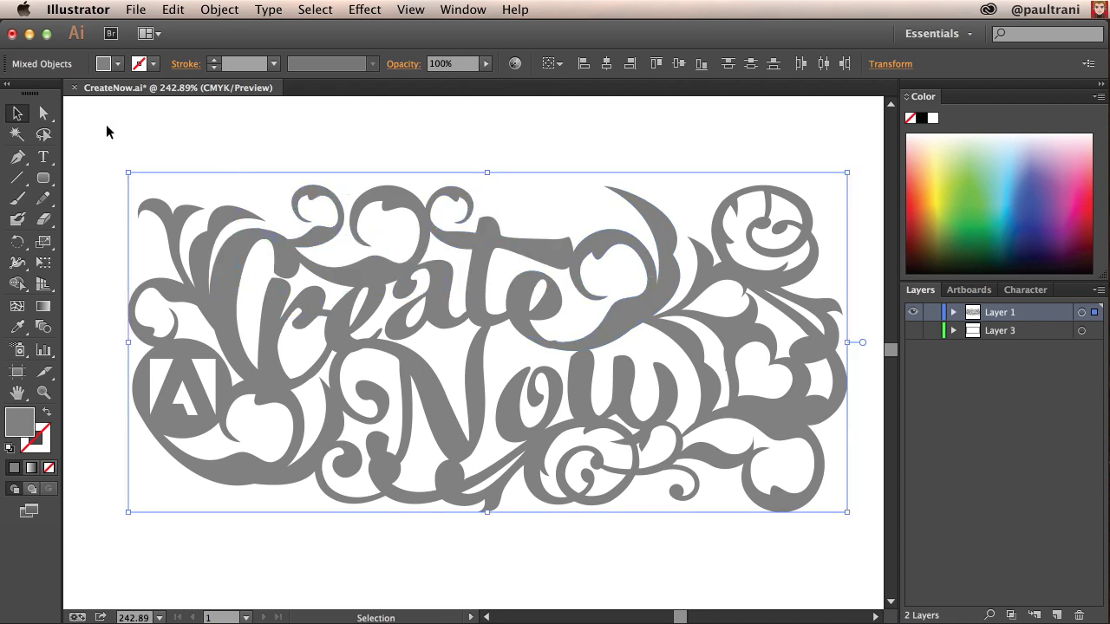
left_click_drag(106, 124, 770, 510)
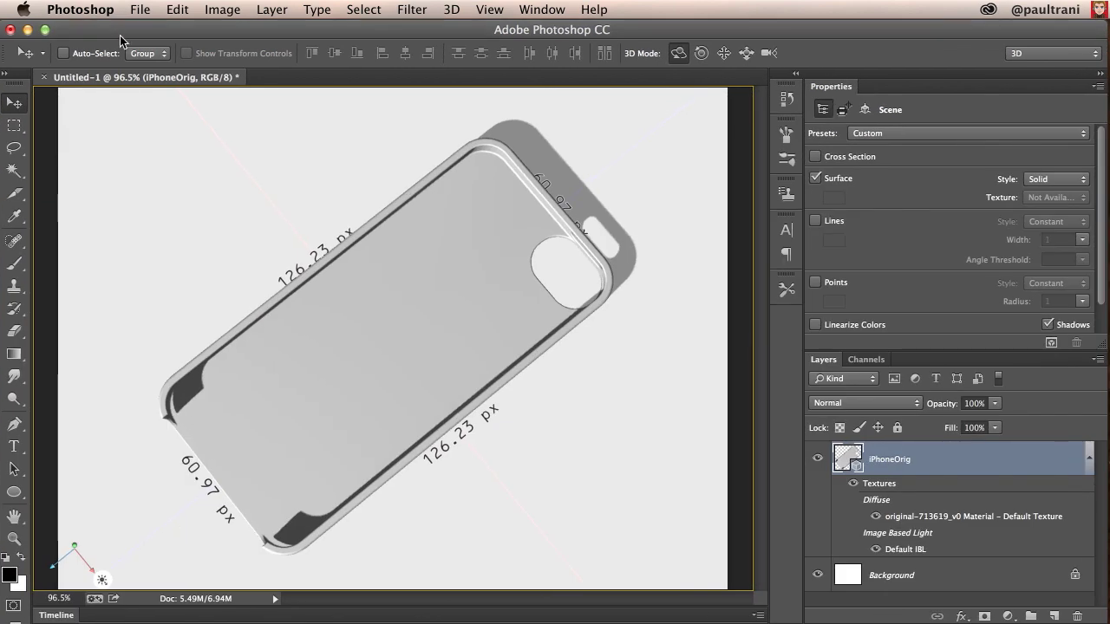
Step: Paste the Create Now artwork as a shape layer and make it a 3D extrusion
key("super+v")
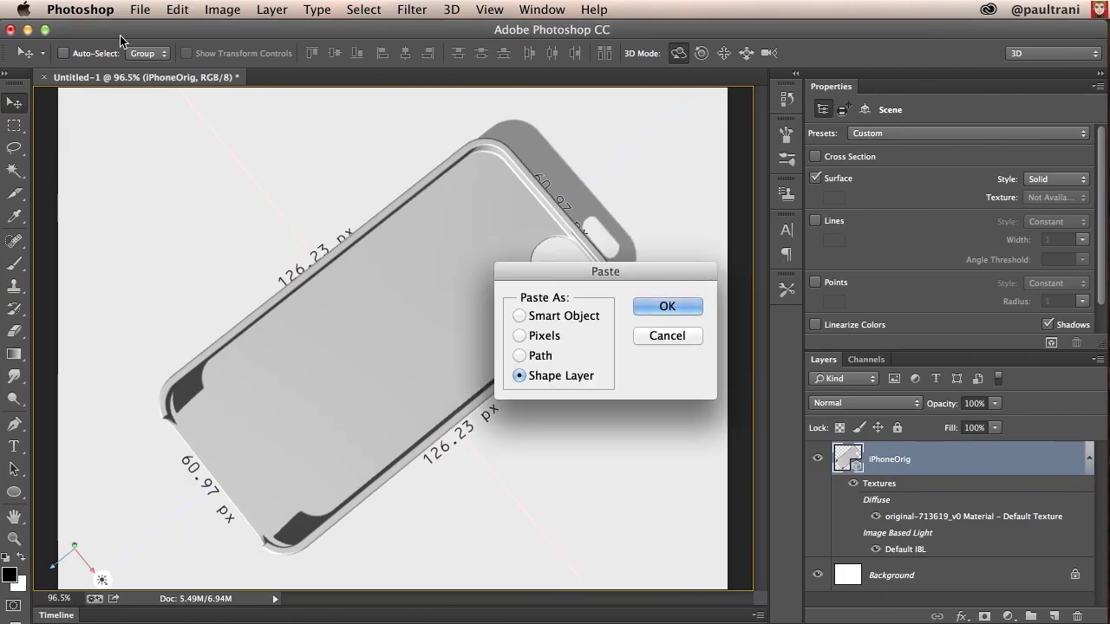
key("Return")
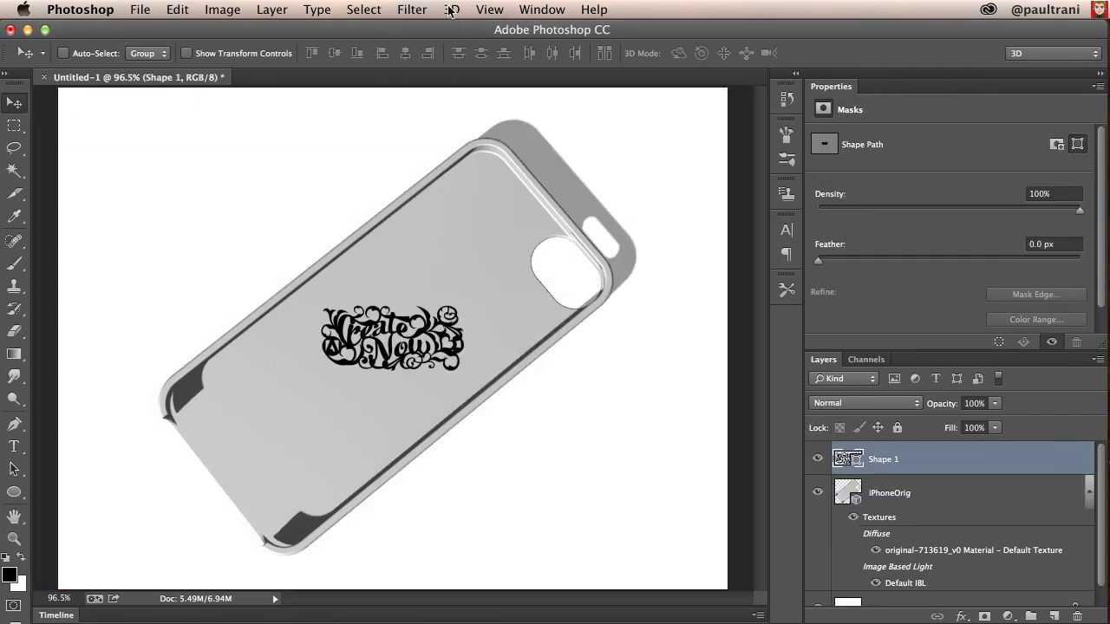
left_click(450, 10)
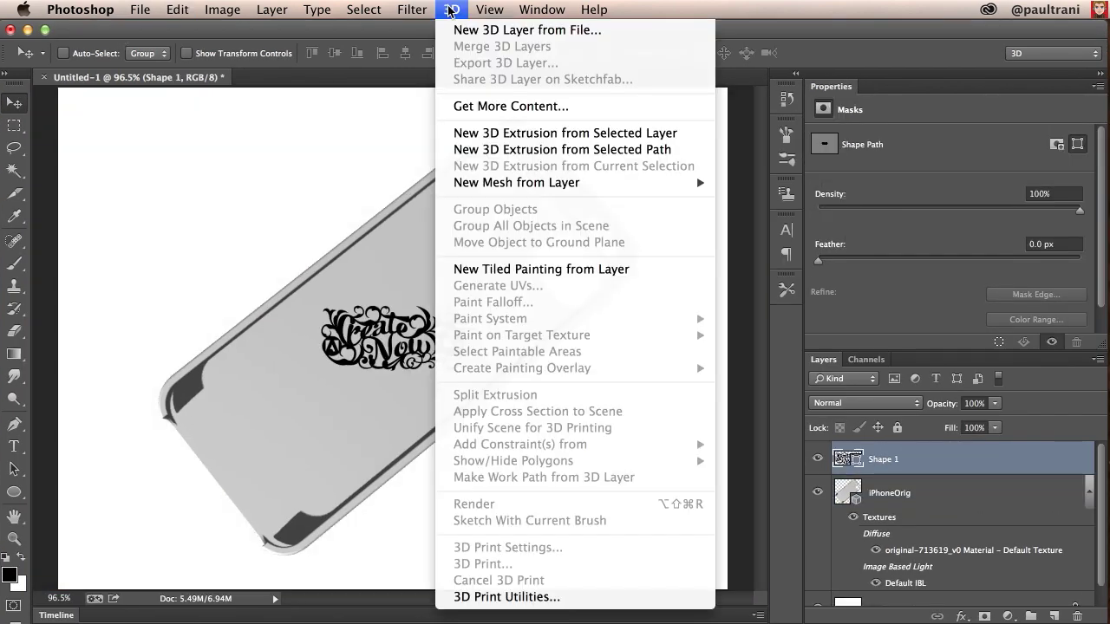
left_click(550, 137)
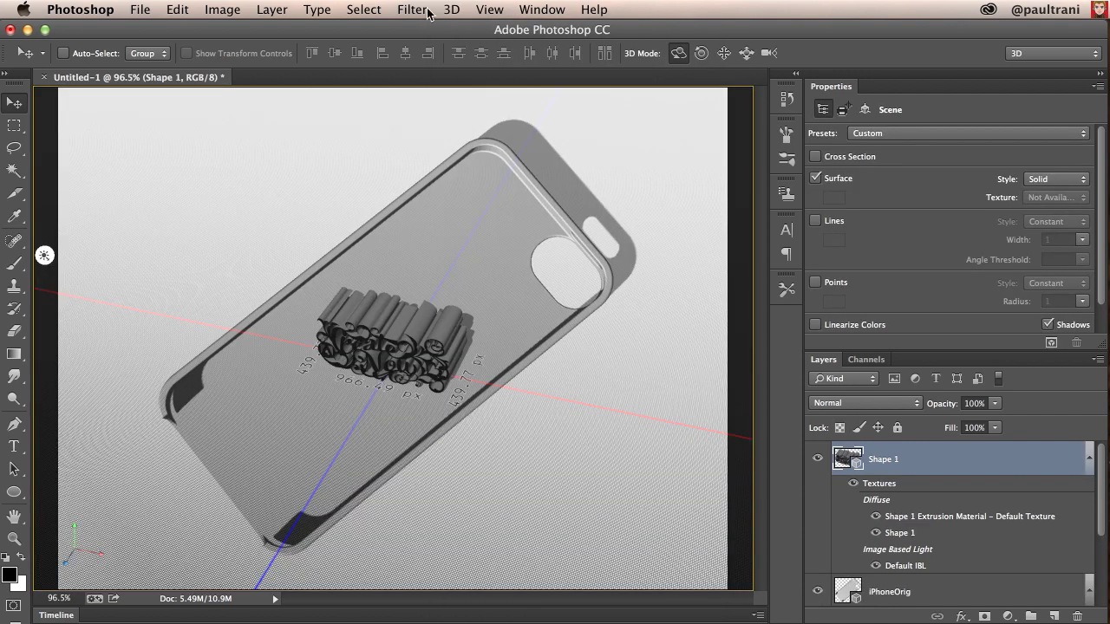
Step: Group the extrusion and case with Group All Objects in Scene, then zoom in
left_click(451, 9)
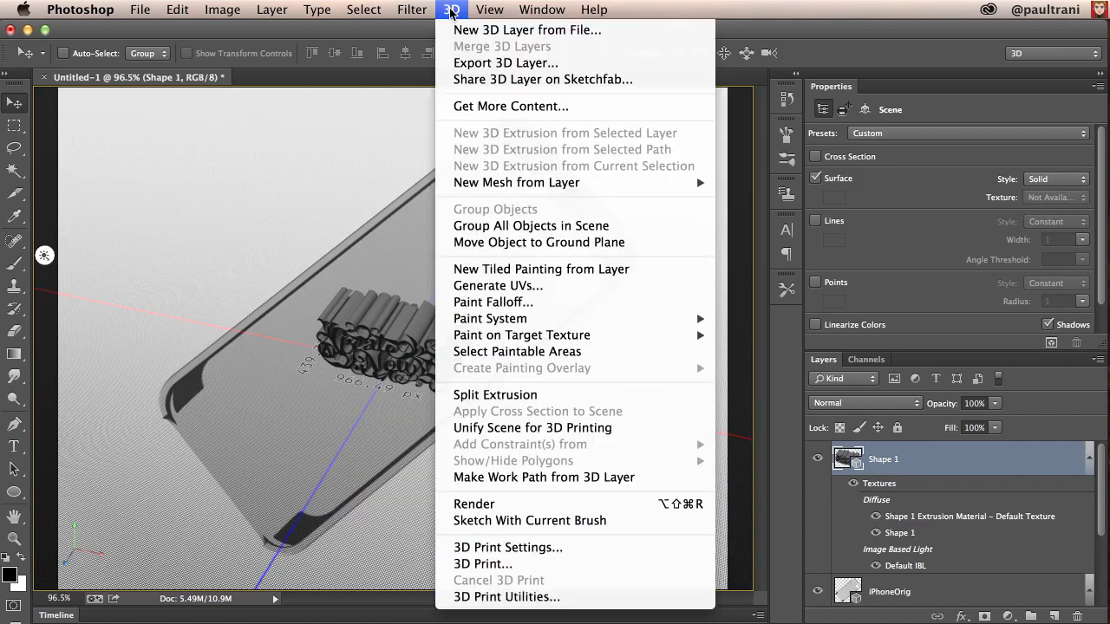
left_click(495, 228)
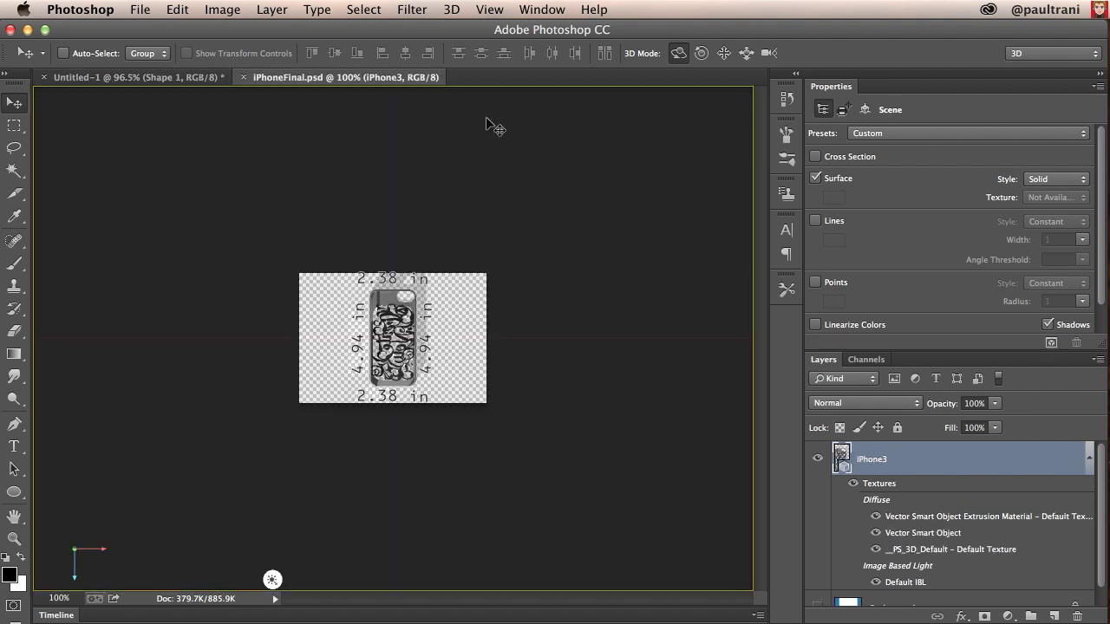
key("super+plus")
key("super+plus")
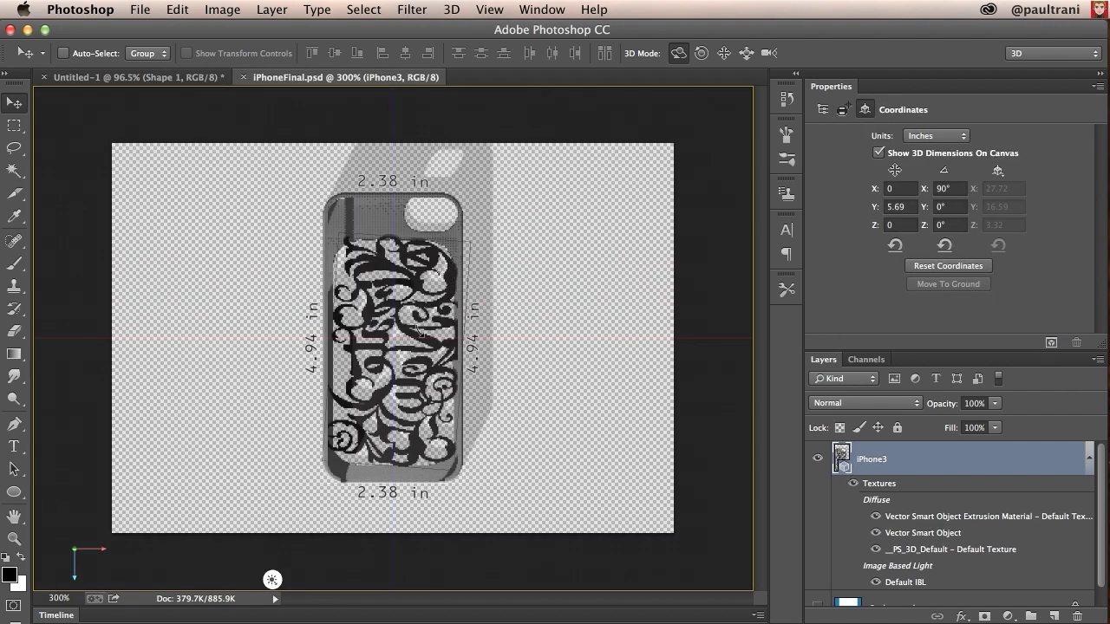
Step: Tilt the case, then set 3D Print Settings to Shapeways White, Strong & Flexible
left_click_drag(444, 277, 594, 98)
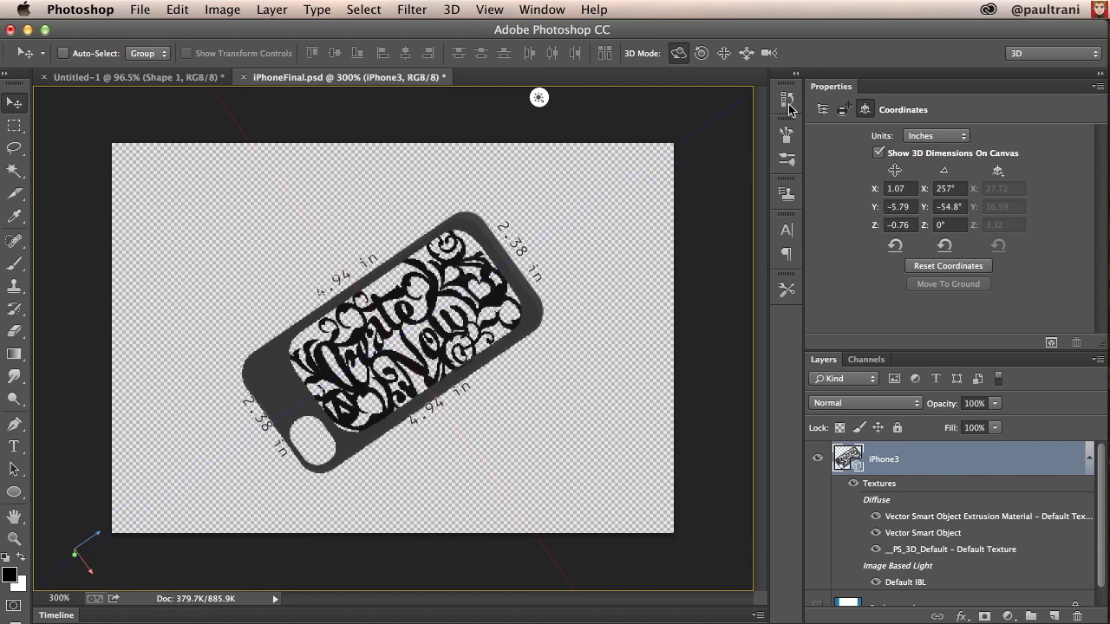
left_click(842, 114)
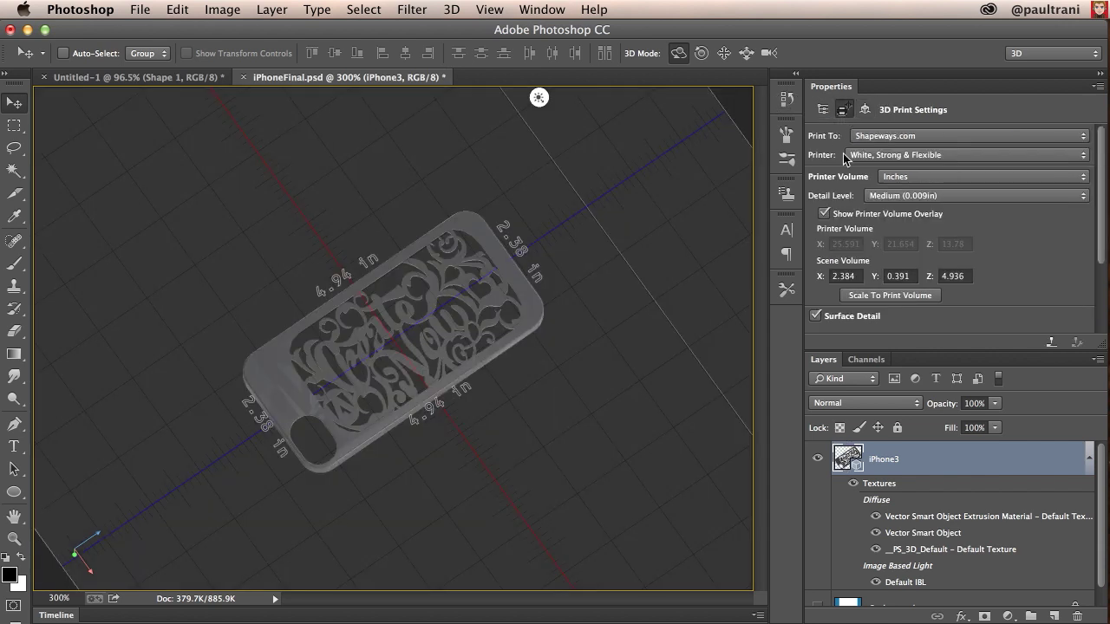
left_click(902, 156)
left_click(902, 155)
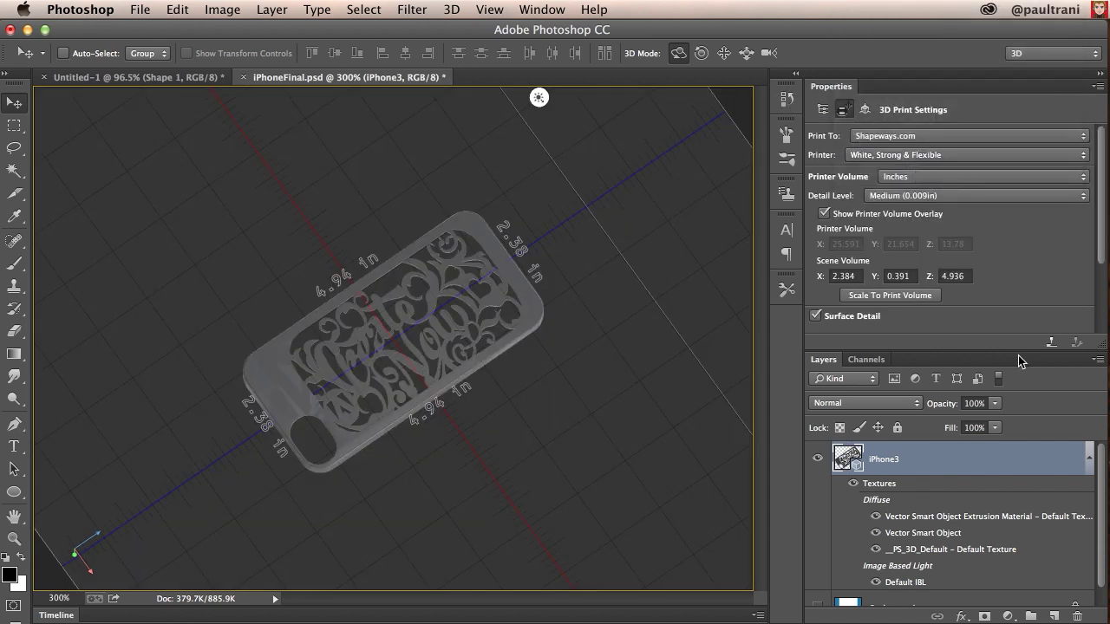